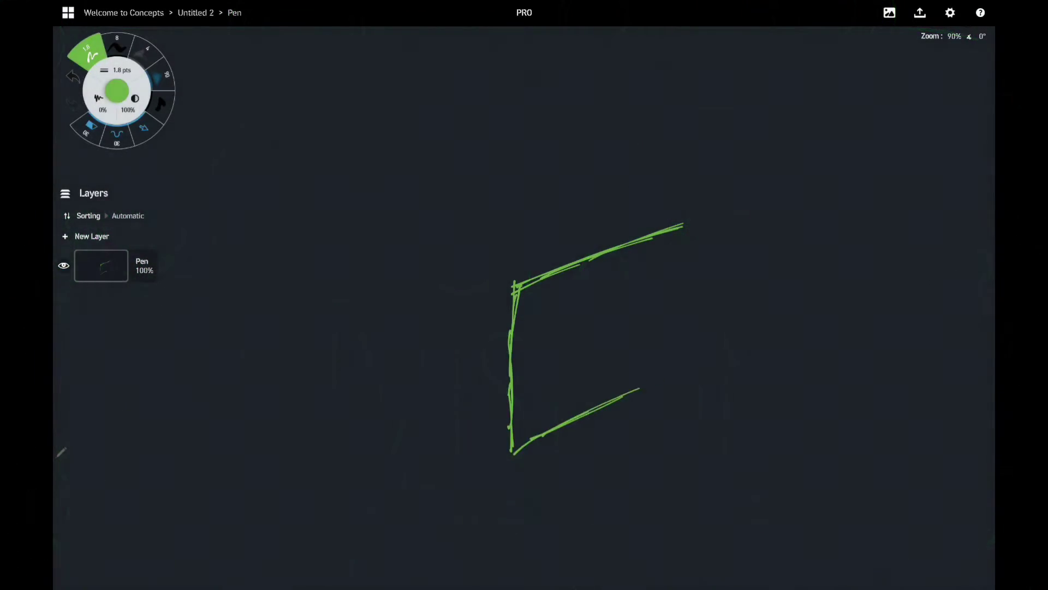
- Draw another edge of the isometric cube-stand sketch in Concepts and scroll onward
left_click_drag(345, 231, 440, 287)
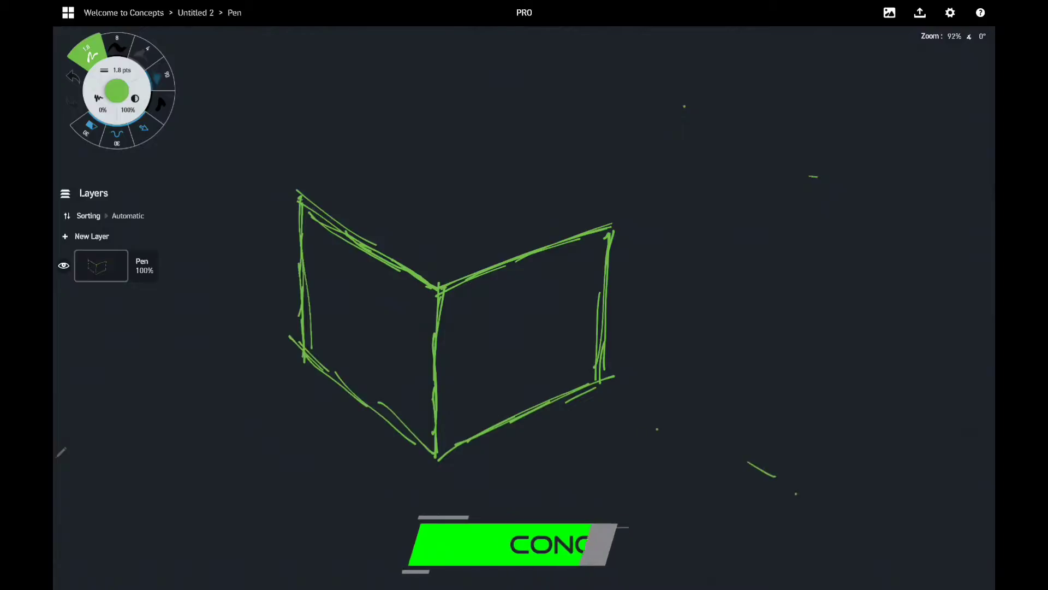
scroll(422, 363, "down", 2)
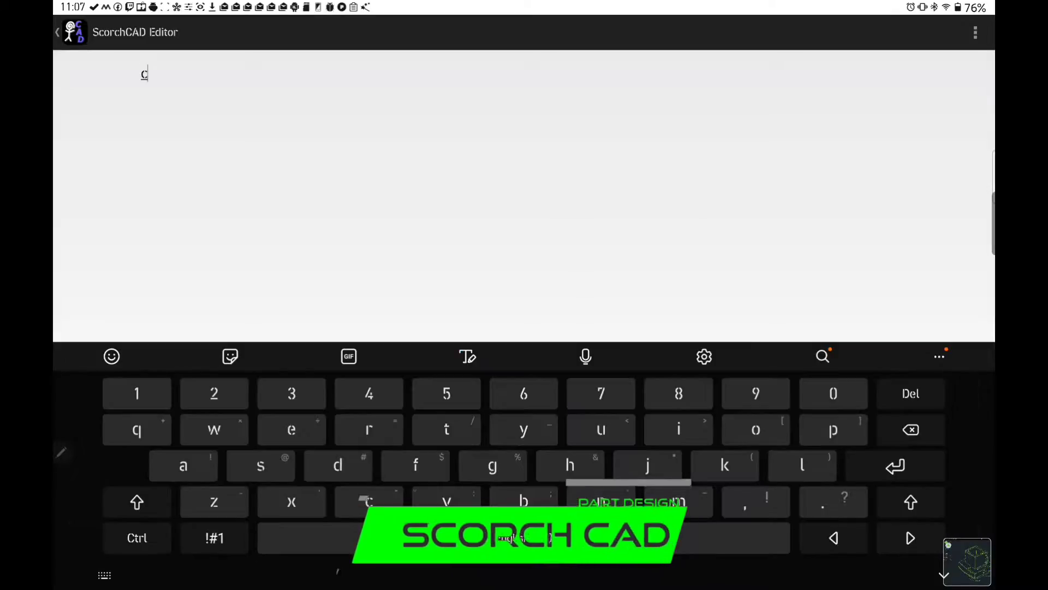
- Enter cube([60,60,10]);, save it as Cube_Stand.scad, and compile the yellow slab
type("ube")
left_click(214, 538)
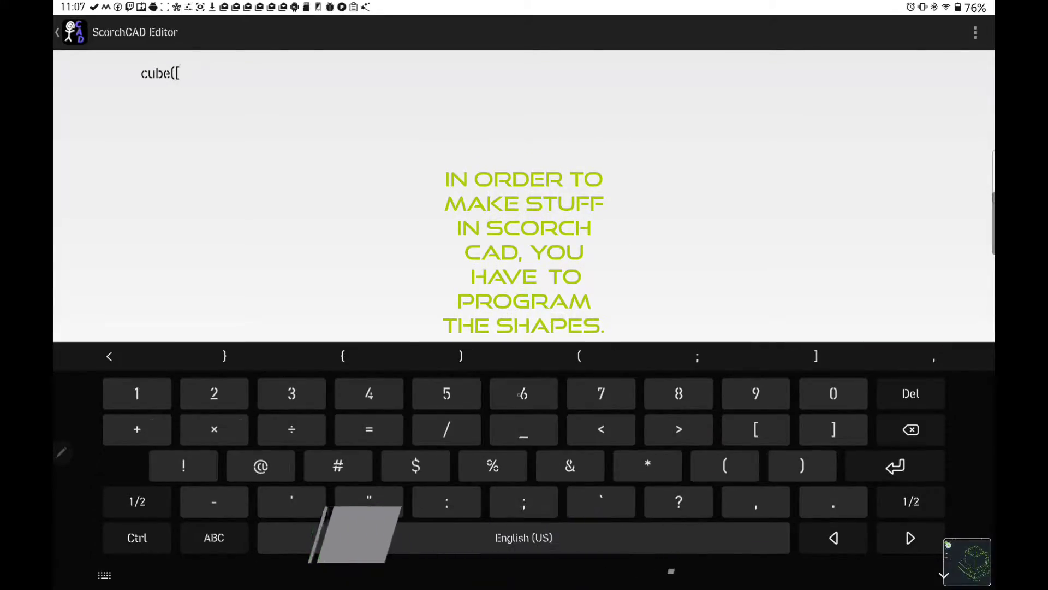
type("60,60,10]);")
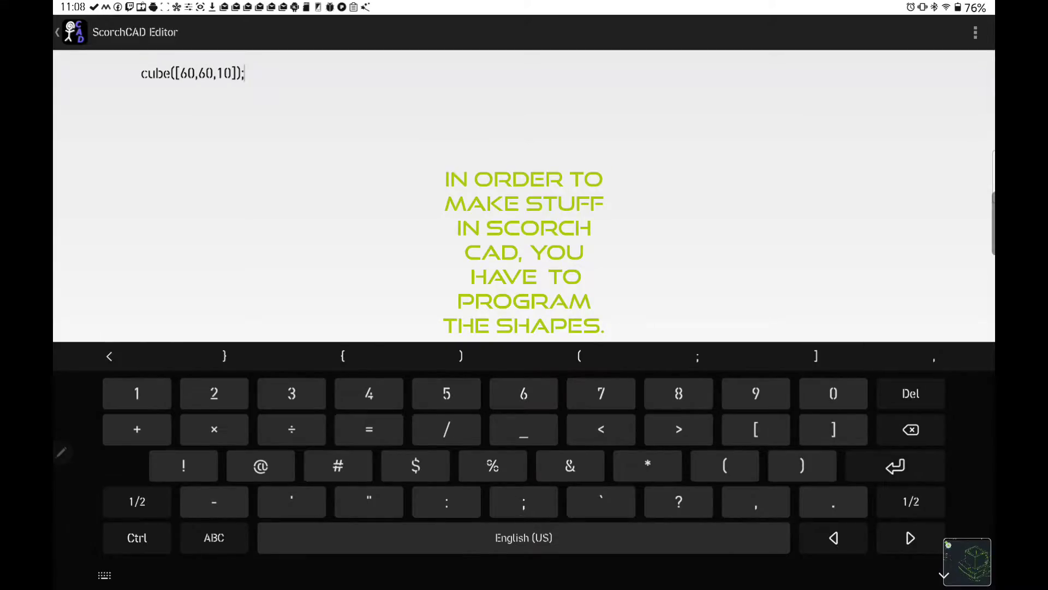
left_click(944, 575)
left_click(524, 565)
left_click(907, 68)
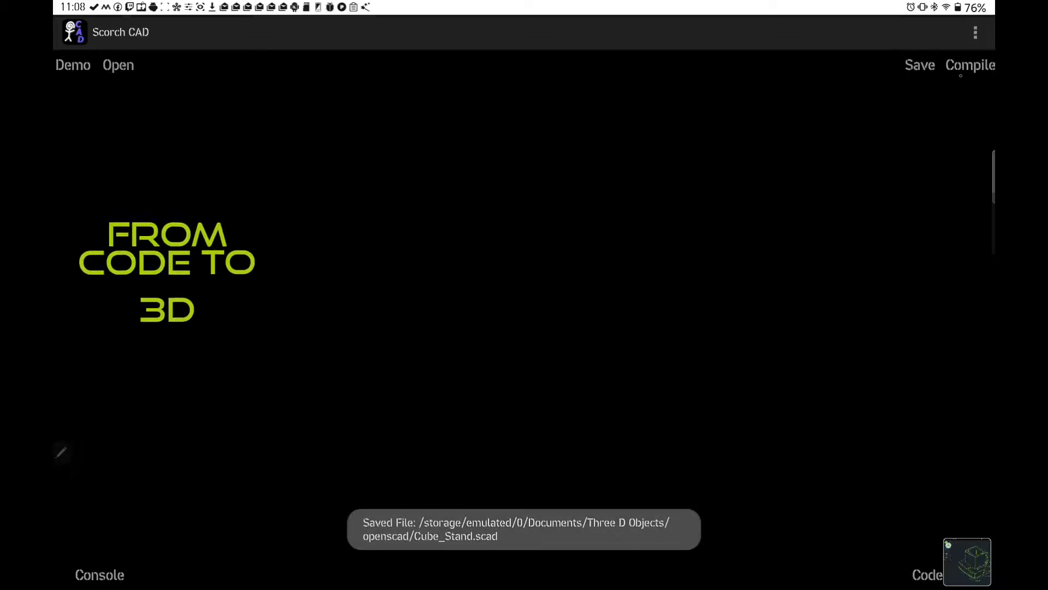
left_click_drag(683, 305, 736, 347)
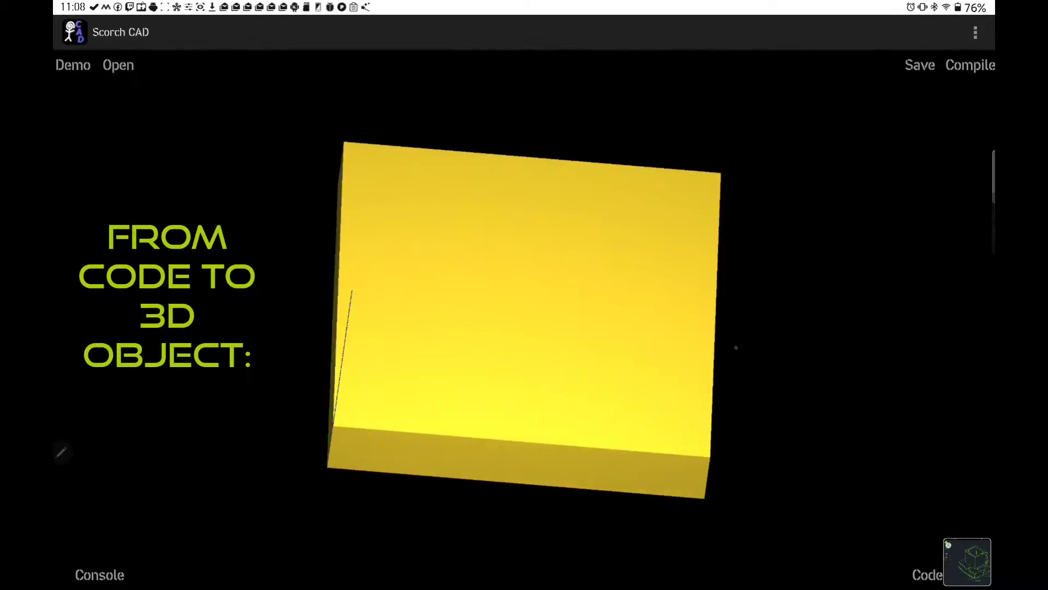
left_click(927, 574)
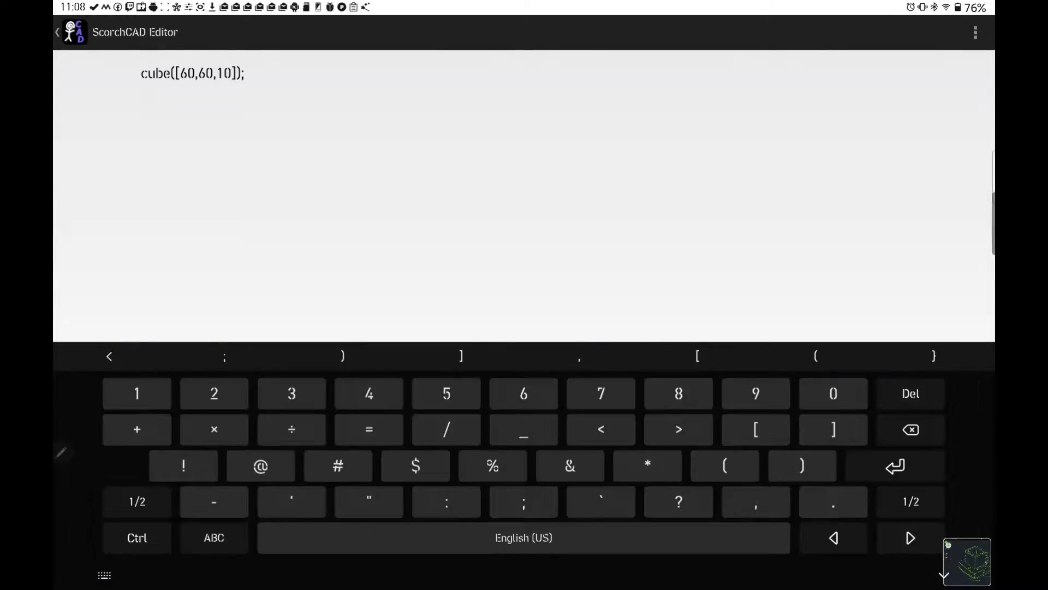
- Add cube([40,40,20]); on a second line, then save and recompile both cubes
key("Return")
type("cube")
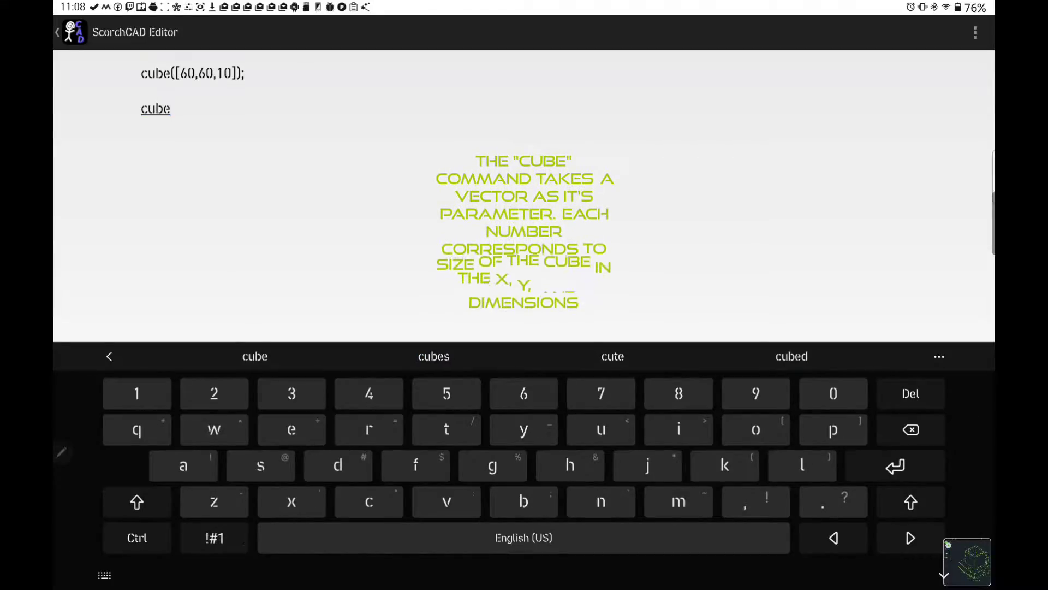
type("(4")
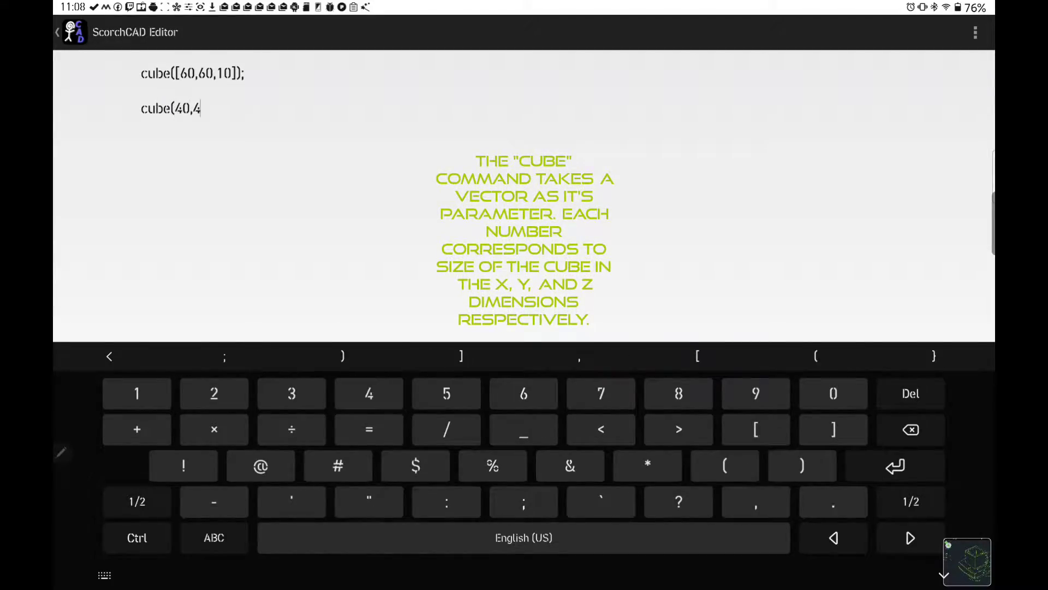
type("0,")
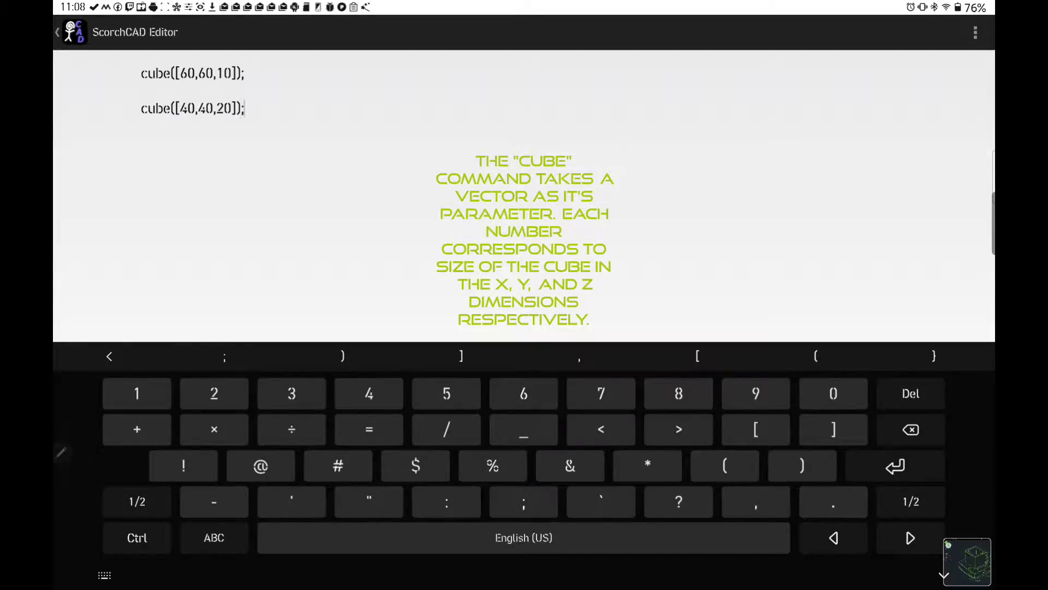
left_click(943, 575)
left_click(523, 564)
left_click(920, 65)
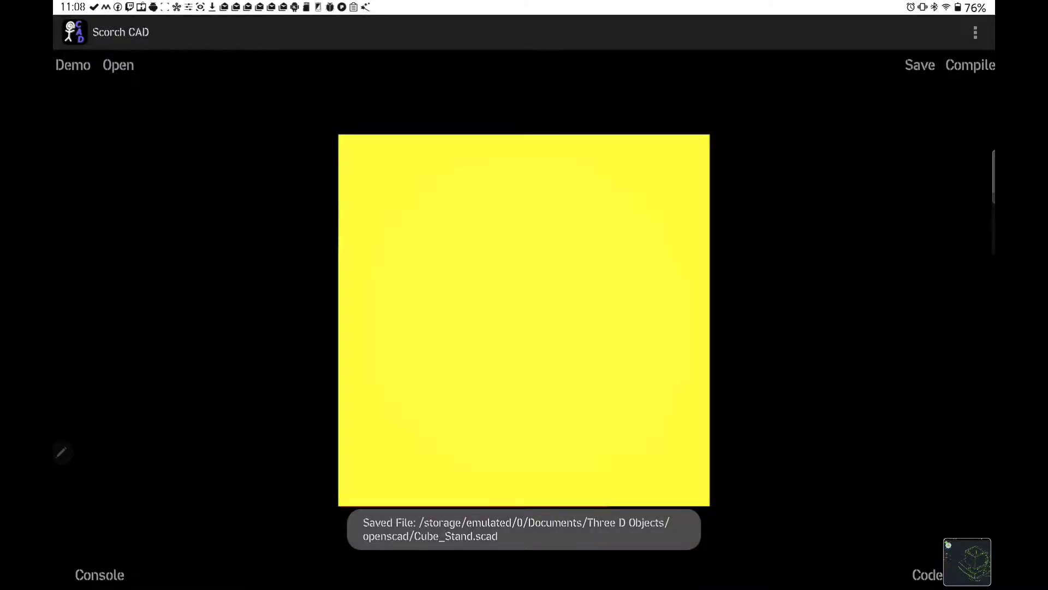
left_click_drag(524, 246, 524, 355)
- Prefix the second cube with translate([10,10,10]), then save and compile the two-tier model
left_click(927, 575)
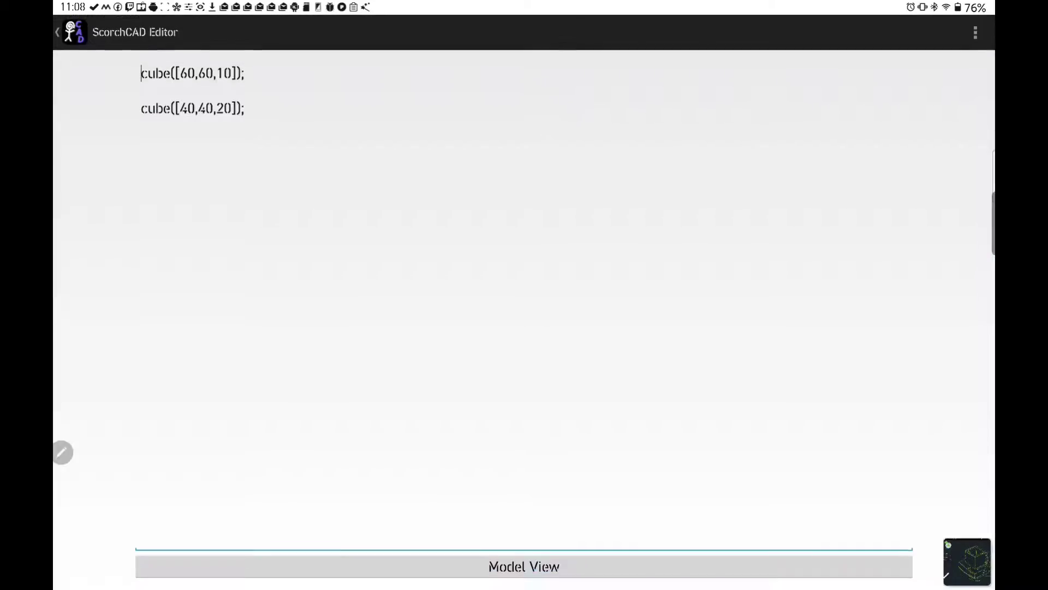
left_click(141, 108)
left_click(105, 533)
type("trans")
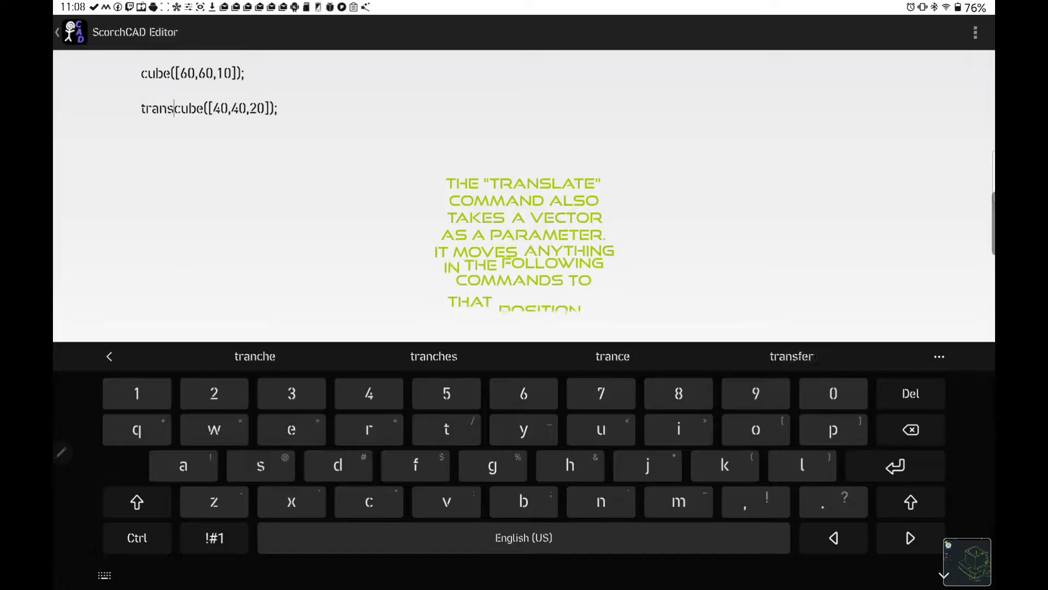
type("late(")
left_click(214, 537)
type("[")
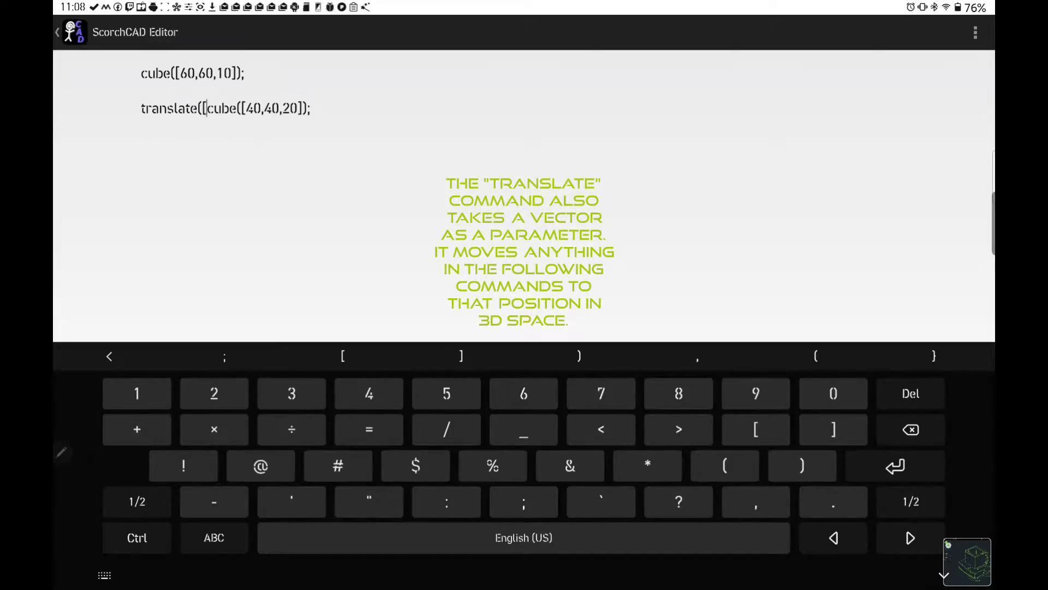
type("10,10,10")
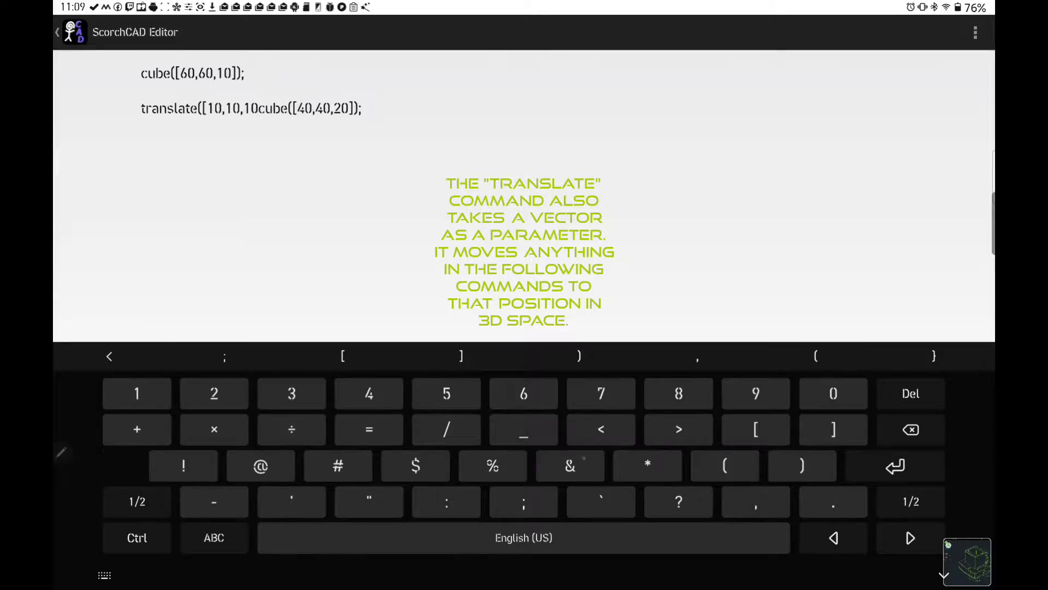
type("])")
key("Escape")
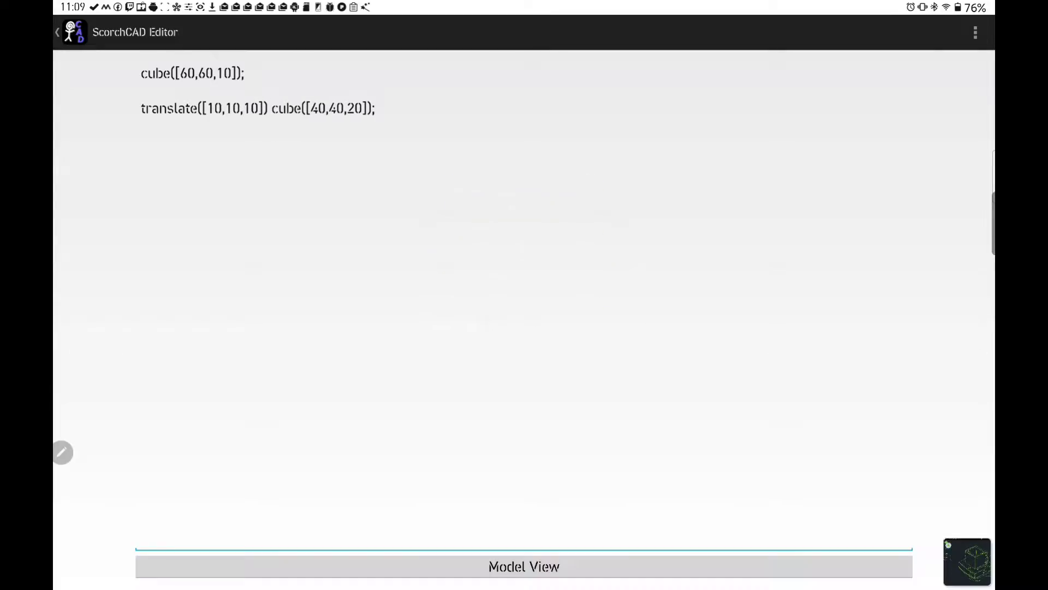
left_click(524, 563)
left_click(970, 66)
mouse_move(524, 272)
left_mouse_down()
mouse_move(525, 382)
mouse_move(524, 246)
mouse_move(524, 409)
left_mouse_up()
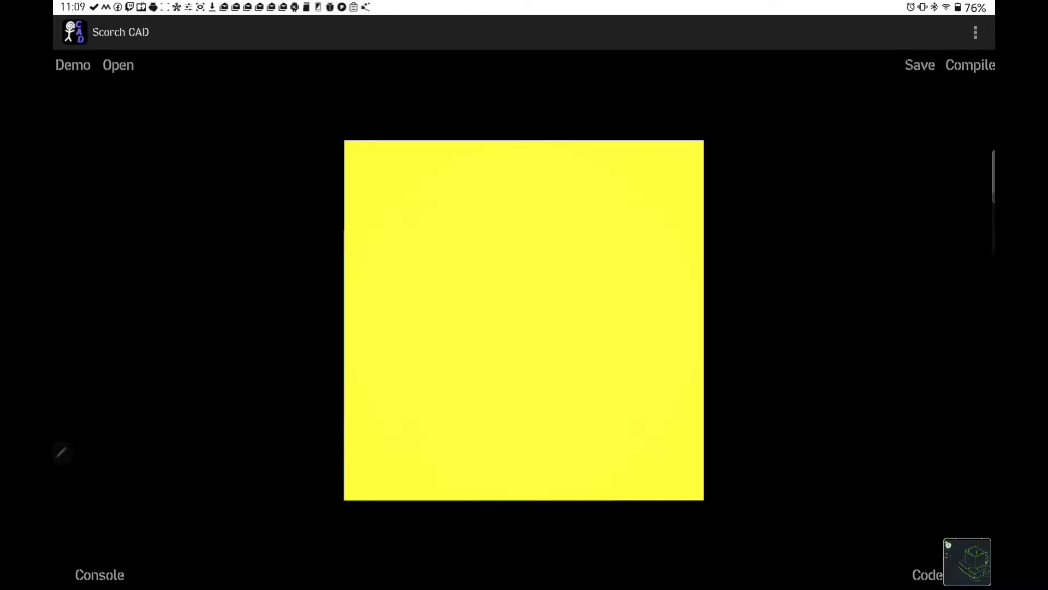
left_click(927, 574)
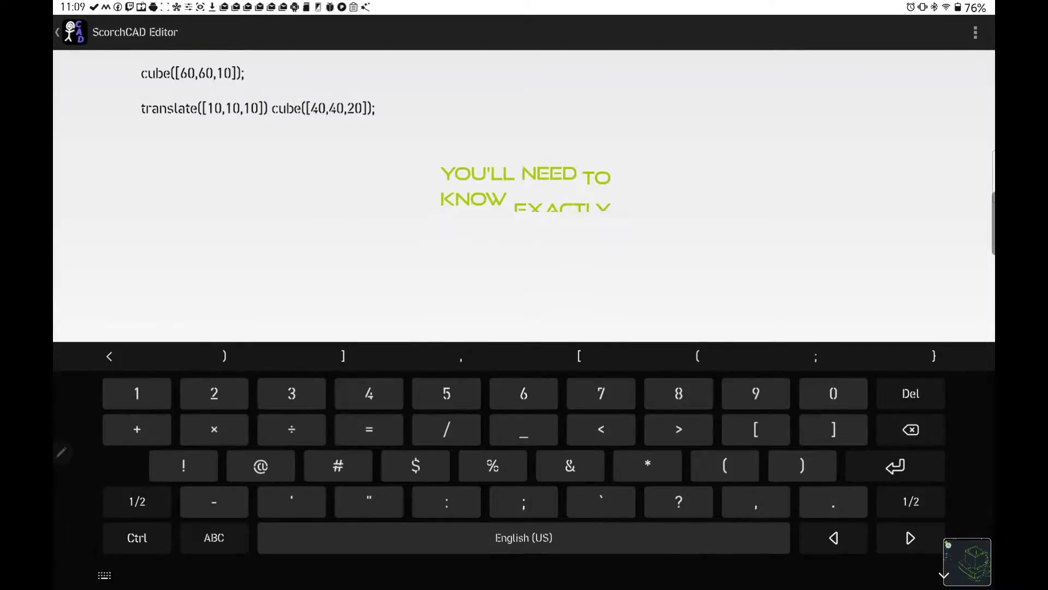
- Add a third line, translate([15,15,10]) cube([30,30,20]);, then save and compile
left_click(214, 537)
type("translate")
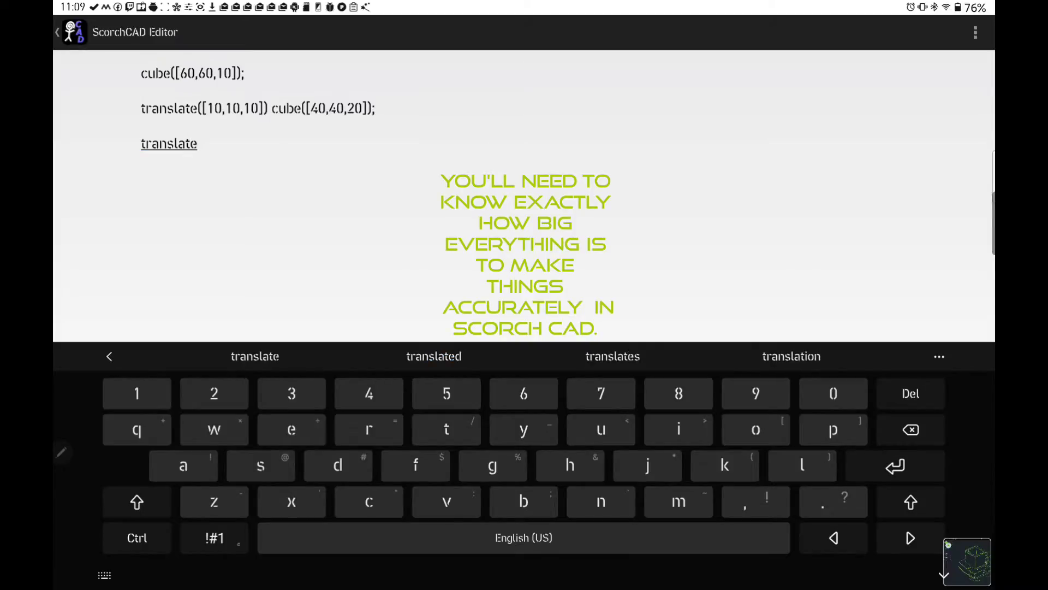
left_click(214, 537)
type("([1")
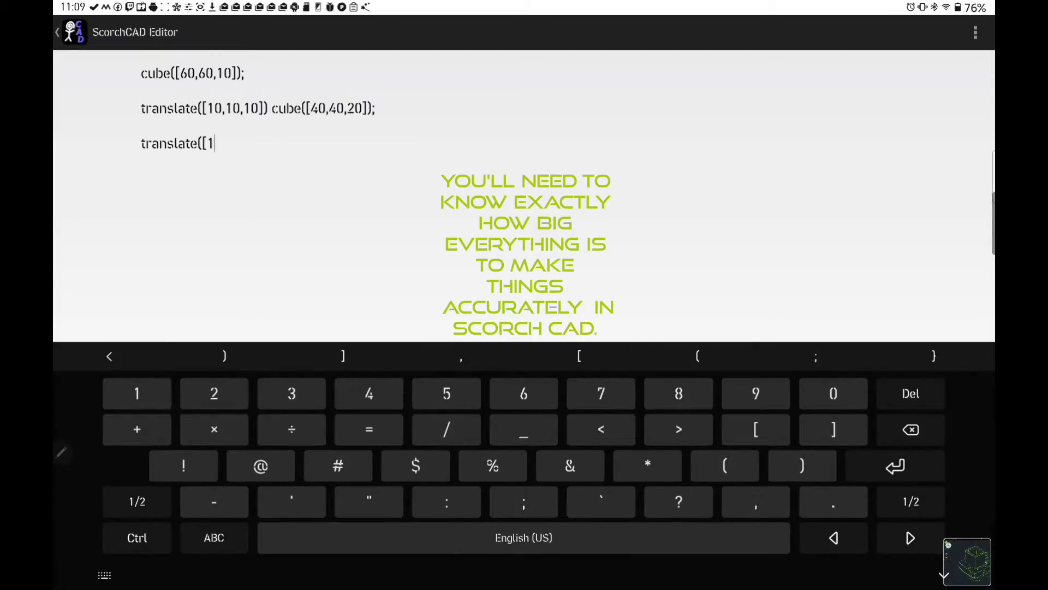
type("5,15,10")
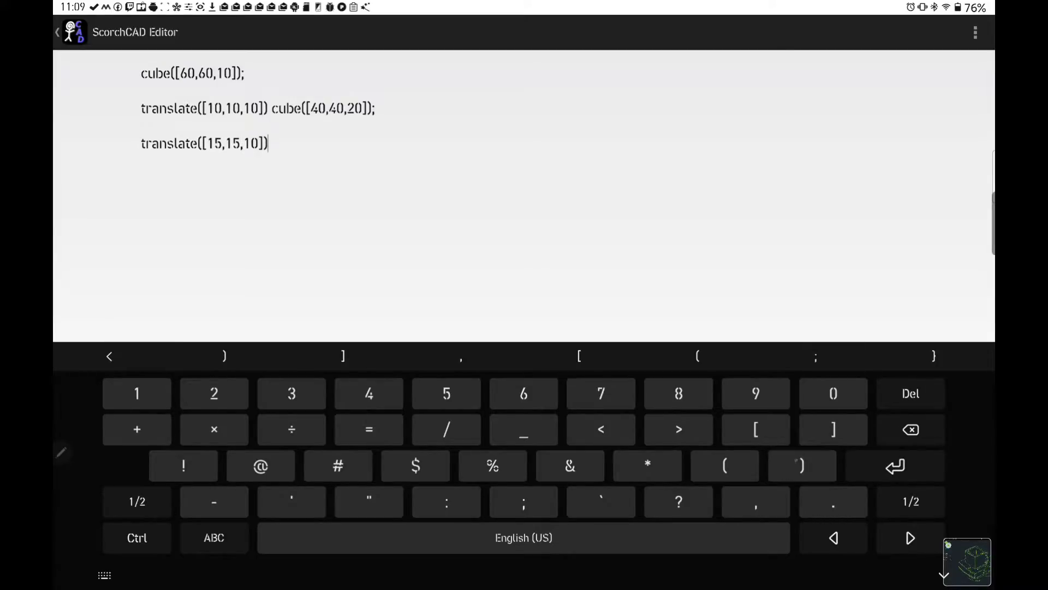
left_click(214, 537)
type("cube")
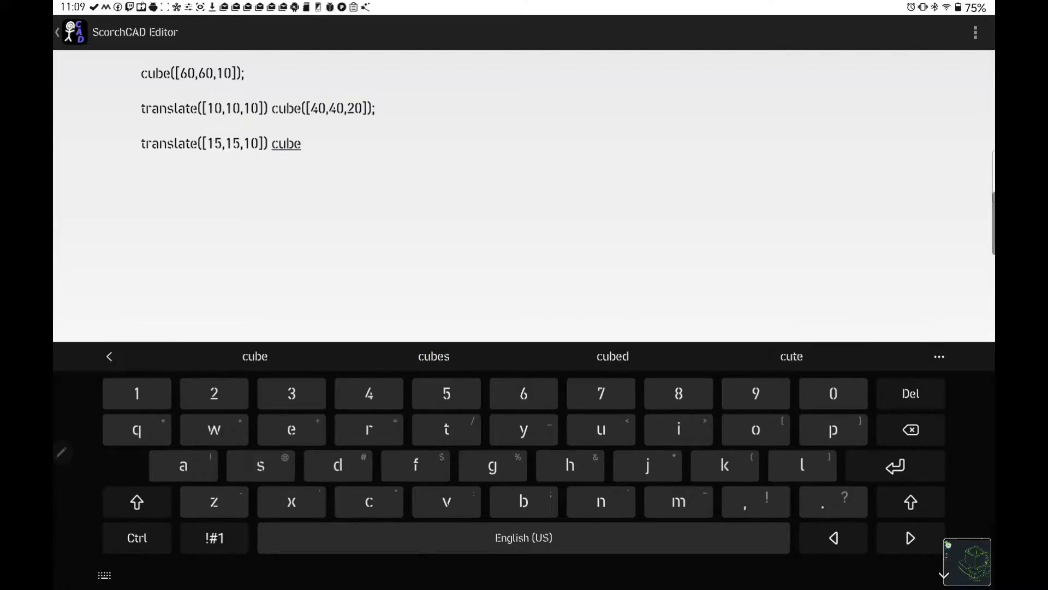
left_click(214, 537)
type("([")
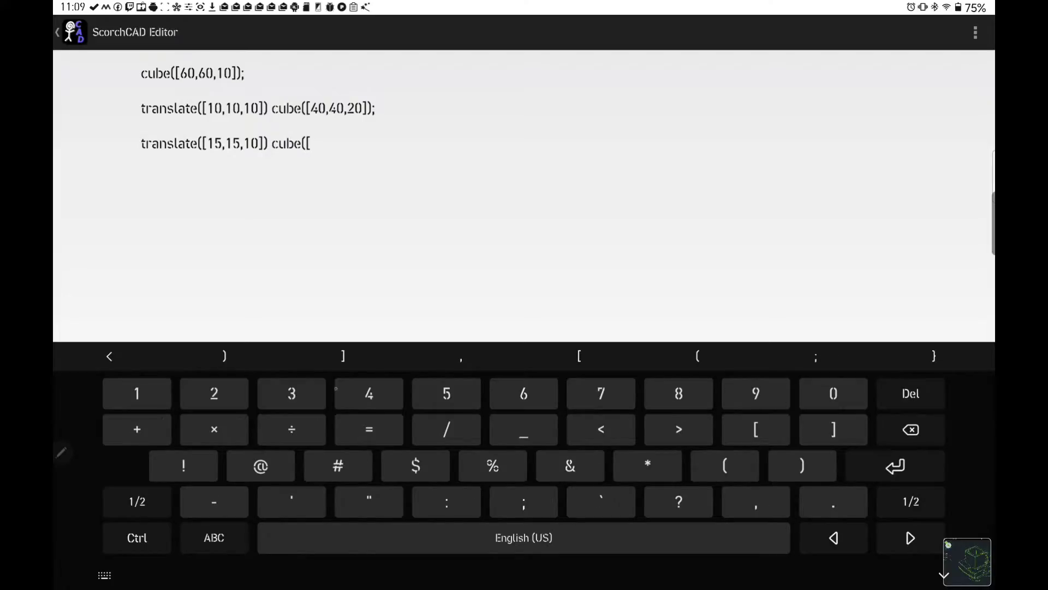
type("30,30,20]);")
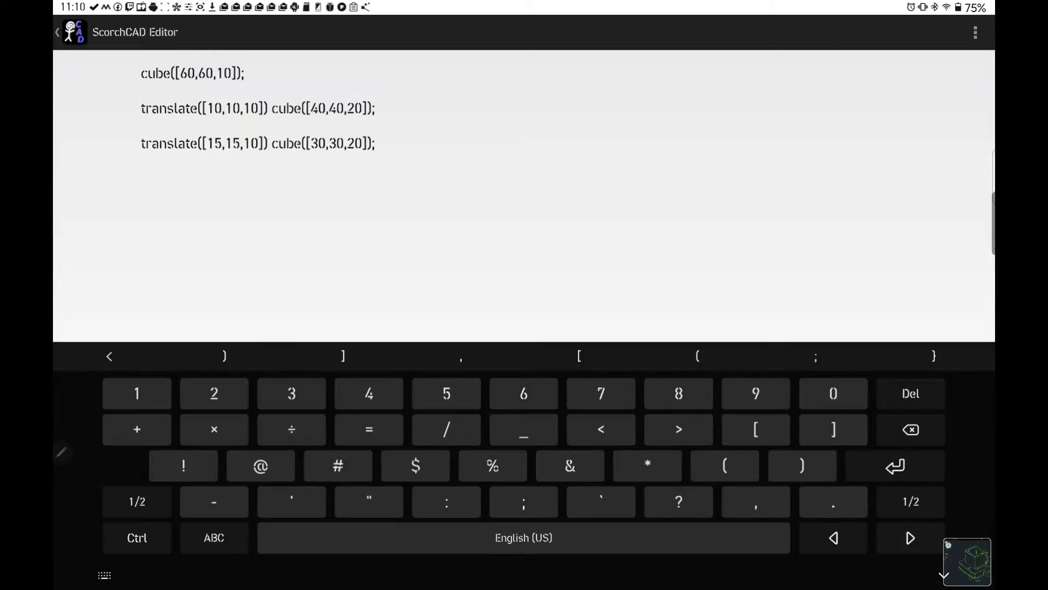
left_click(943, 574)
left_click(524, 564)
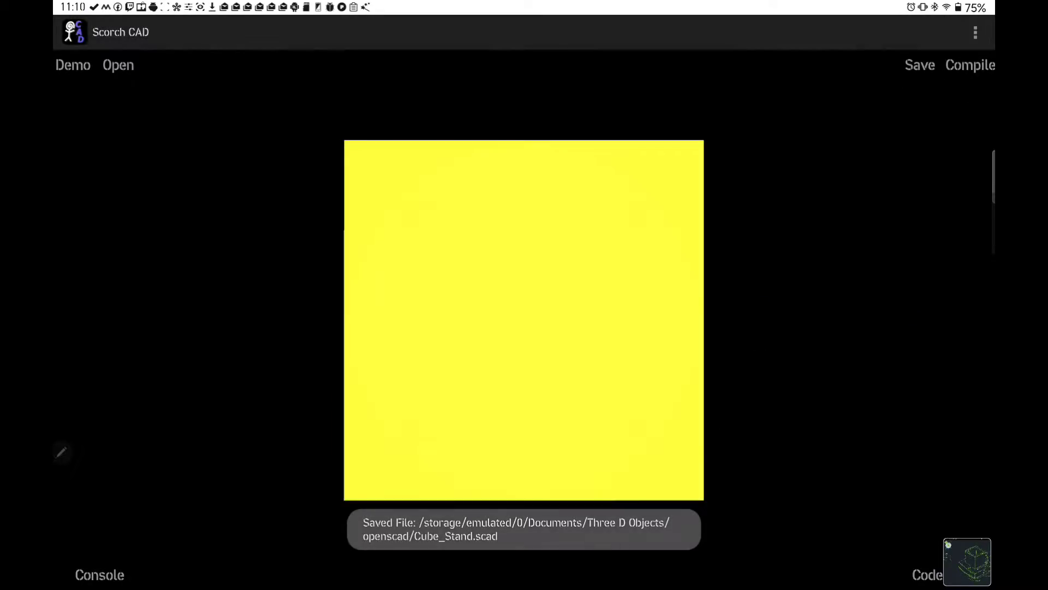
- Change the inner cube's z offset to 12 and recompile the model
left_click(927, 574)
left_click(258, 143)
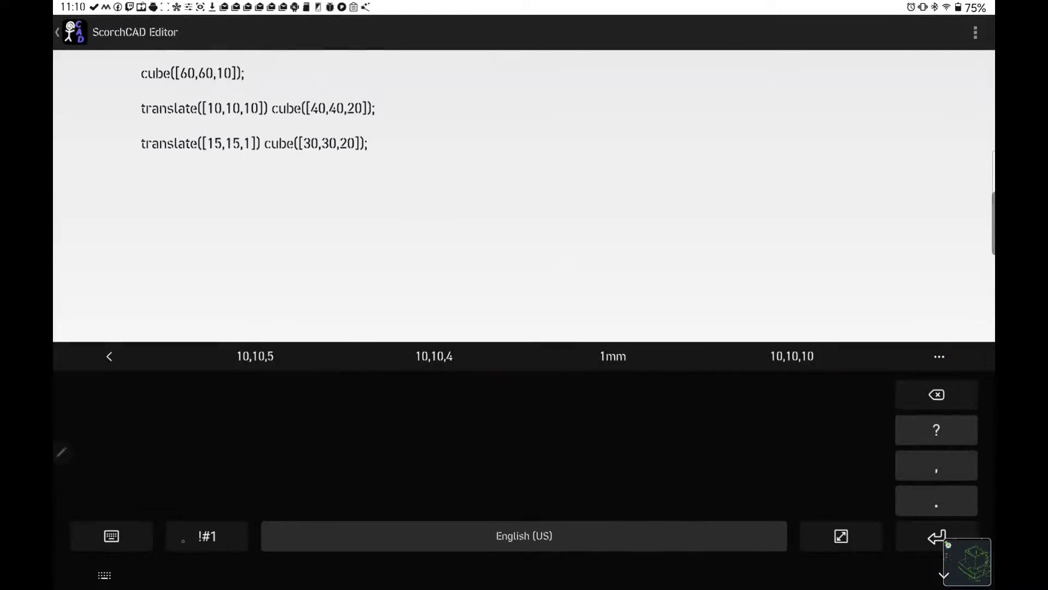
left_click(207, 535)
type("2")
left_click(967, 561)
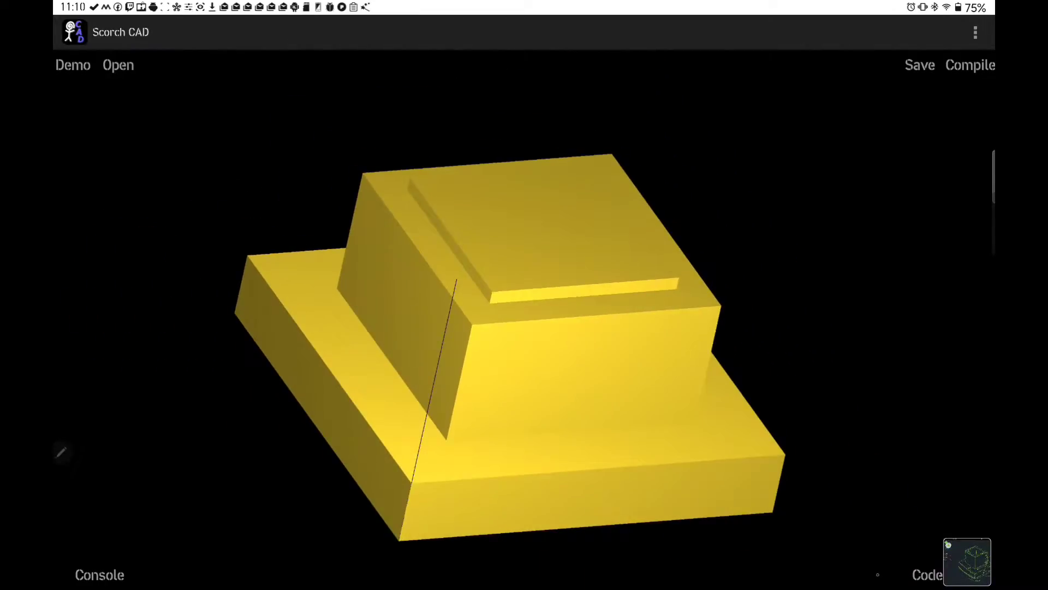
left_click(927, 574)
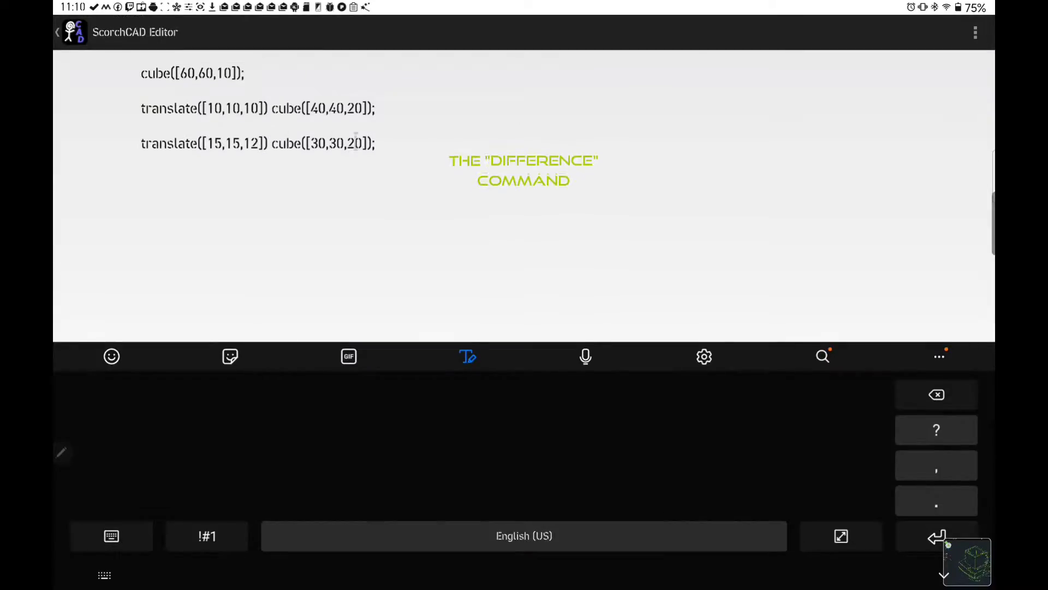
- Reset the z offset to 10, insert difference() before the translated cubes, and save
key("BackSpace")
type("0")
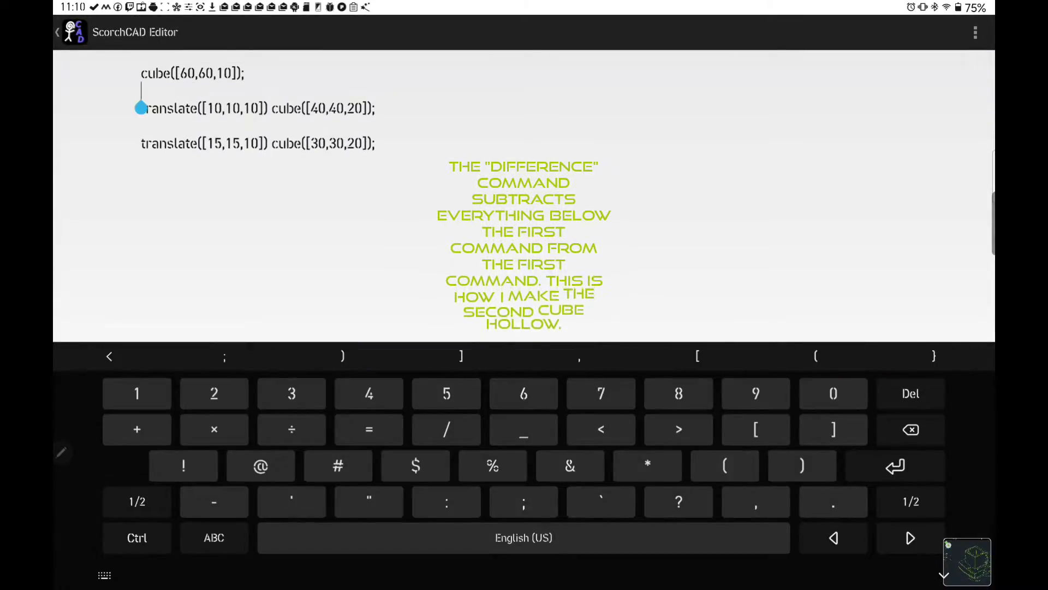
key("Return")
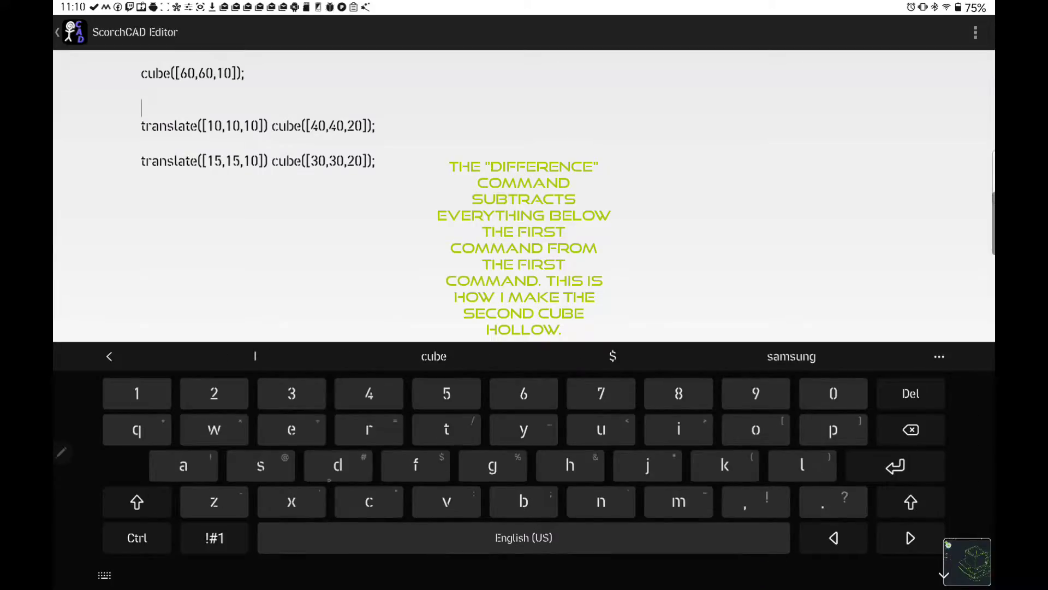
type("diference")
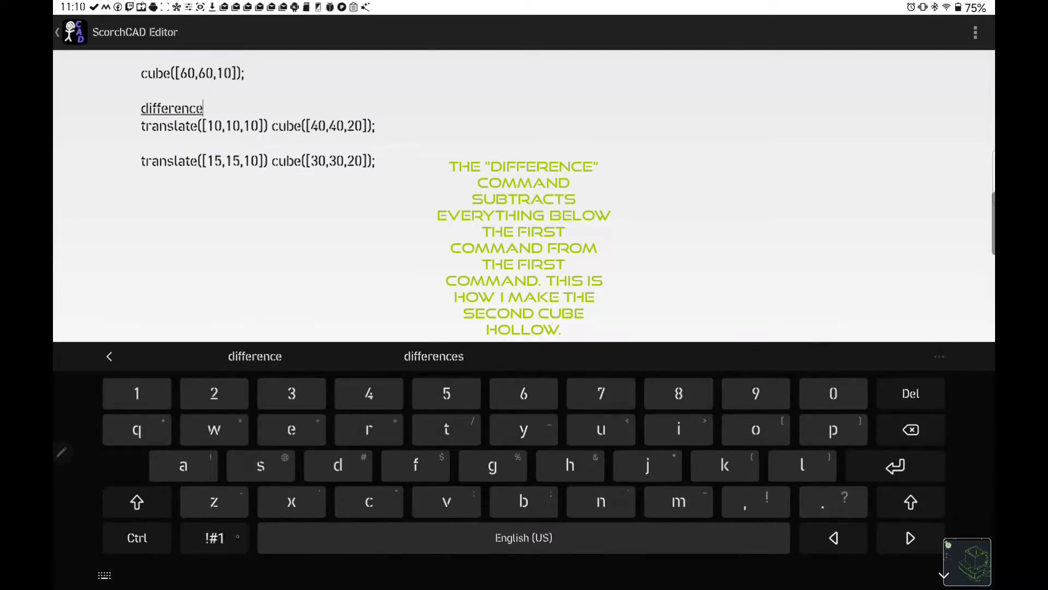
type("(){")
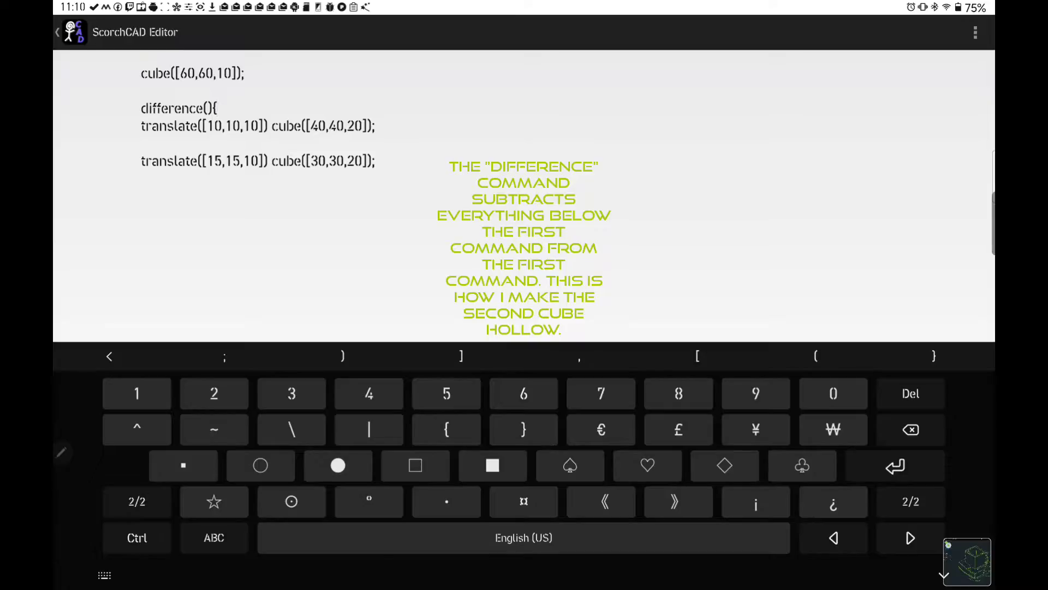
left_click(214, 537)
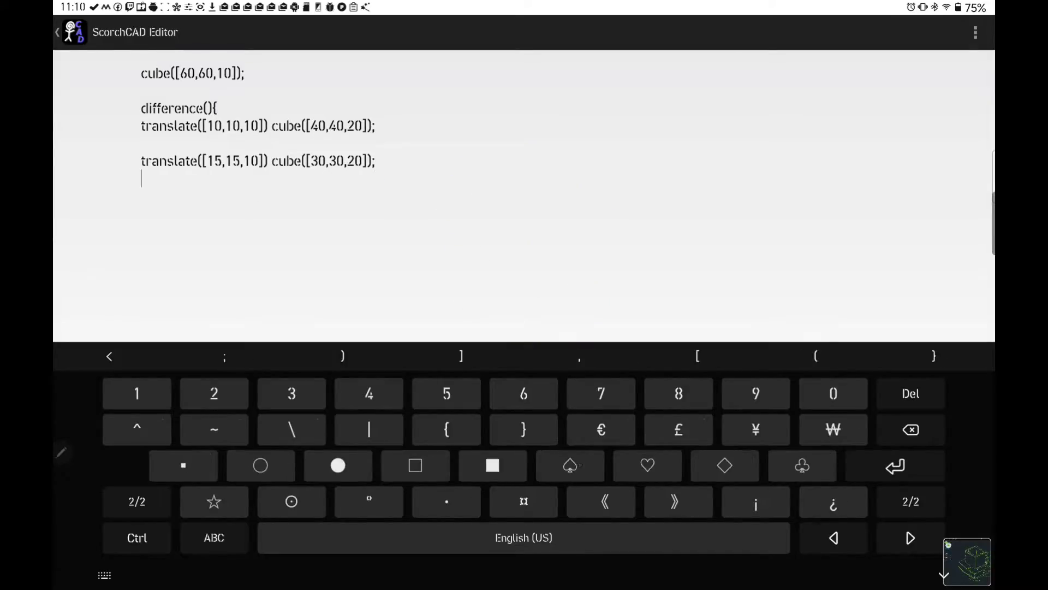
type("}")
left_click(943, 575)
left_click(524, 564)
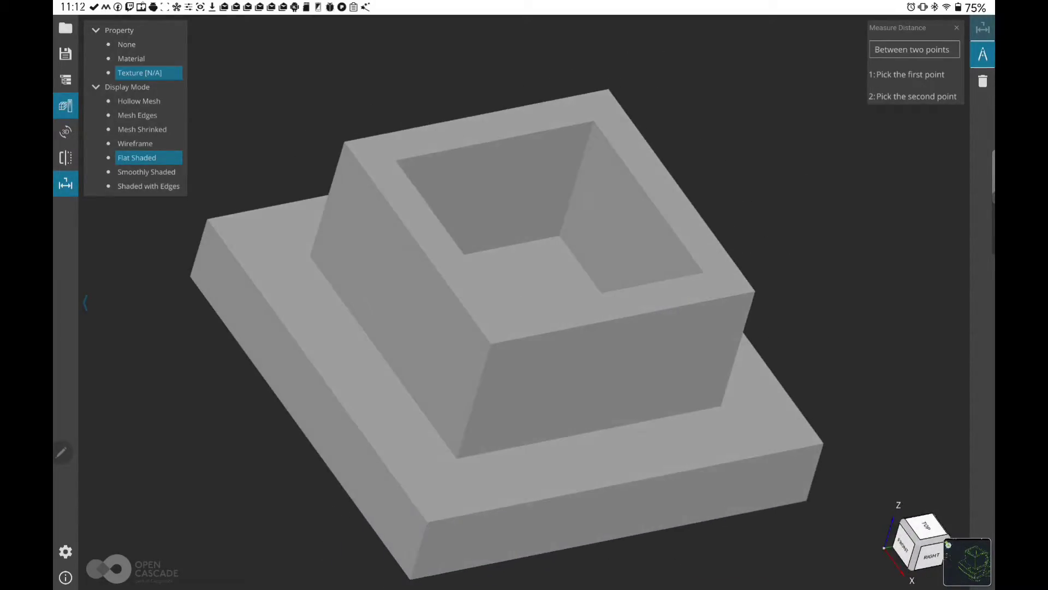
- Measure corner-to-corner distances on the stand, reading 4.812, 40.001 and 59.899
left_click(650, 199)
mouse_move(650, 198)
left_mouse_down()
mouse_move(541, 281)
mouse_move(601, 305)
mouse_move(515, 301)
mouse_move(524, 382)
left_mouse_up()
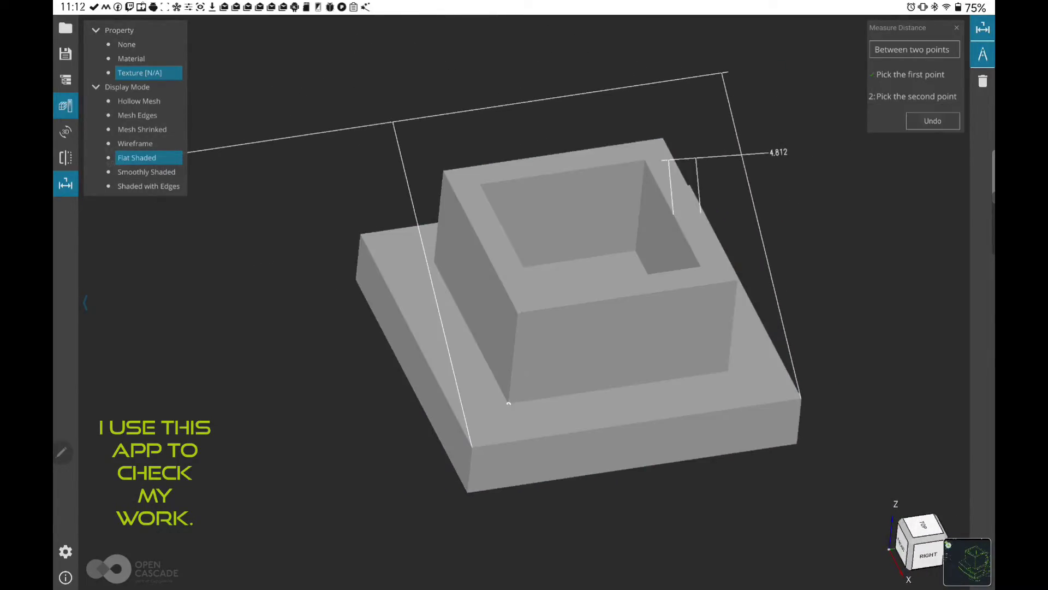
left_click(508, 403)
mouse_move(509, 403)
left_mouse_down()
mouse_move(824, 378)
mouse_move(546, 393)
left_mouse_up()
left_click(507, 402)
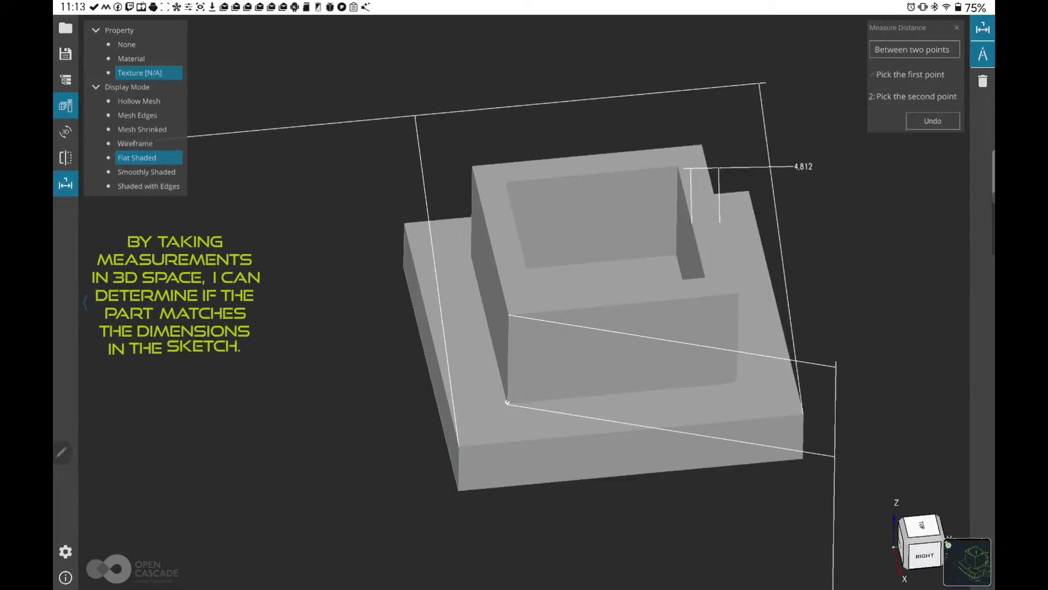
left_click(802, 413)
mouse_move(628, 355)
left_mouse_down()
mouse_move(546, 328)
mouse_move(586, 309)
mouse_move(584, 382)
left_mouse_up()
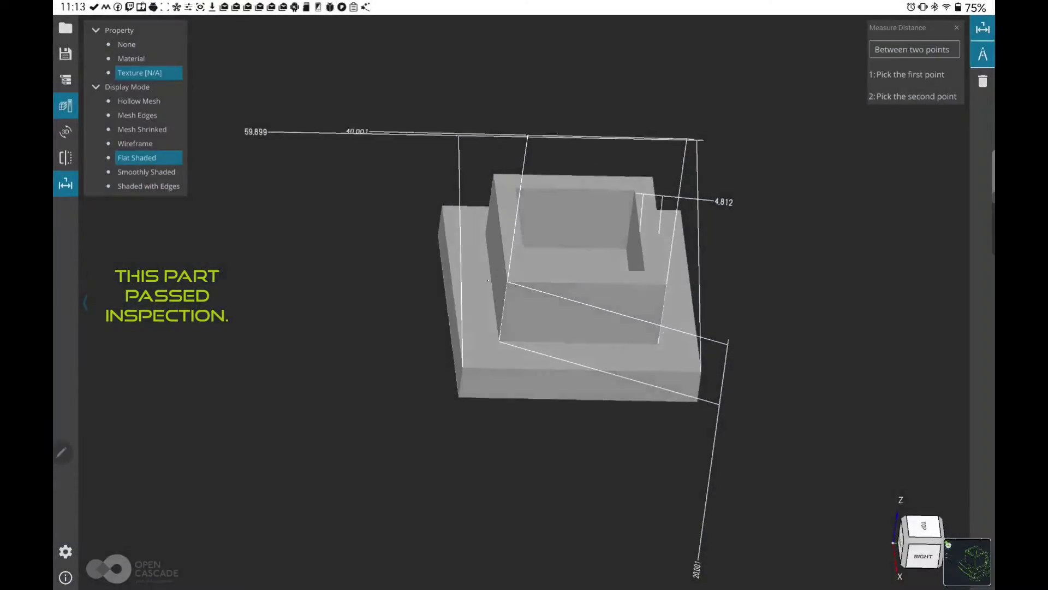
left_click_drag(511, 357, 490, 357)
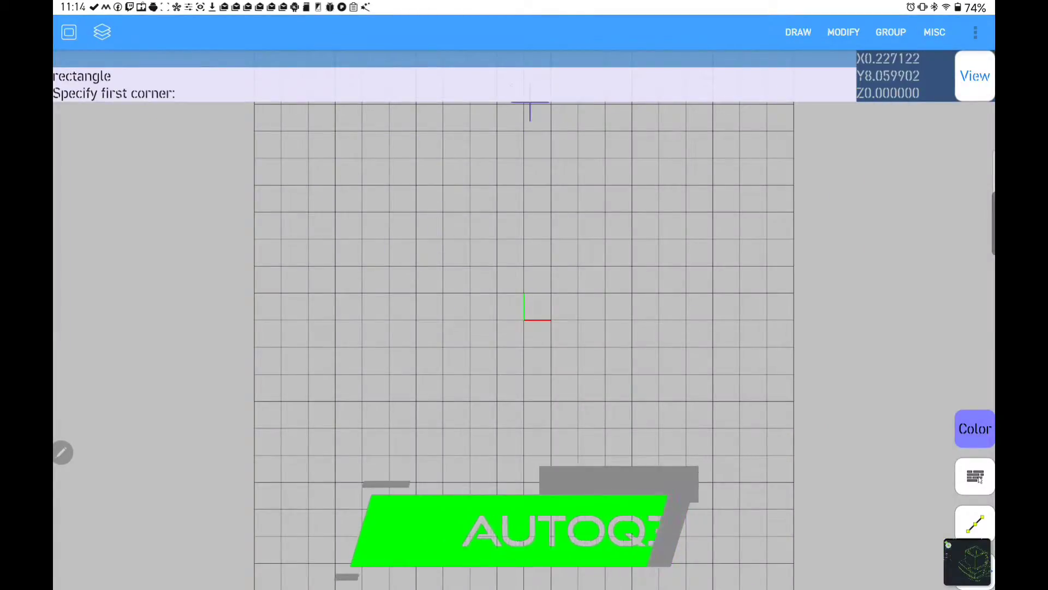
- Draw a rectangle with corners -30,30 and 30,-30 using Set value
type("-30,30,0")
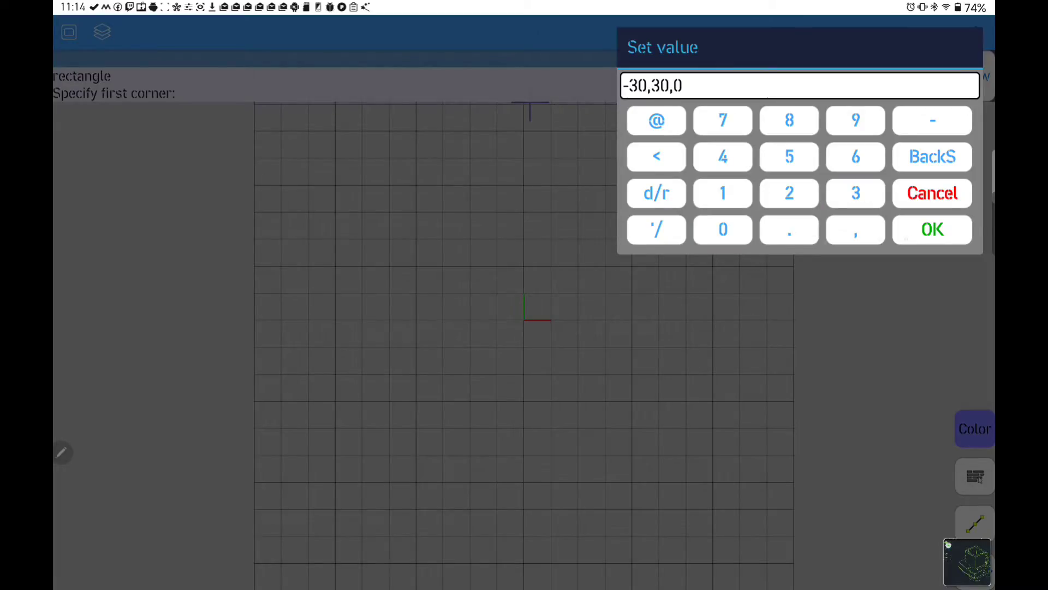
left_click(932, 230)
left_click(975, 476)
type("30,")
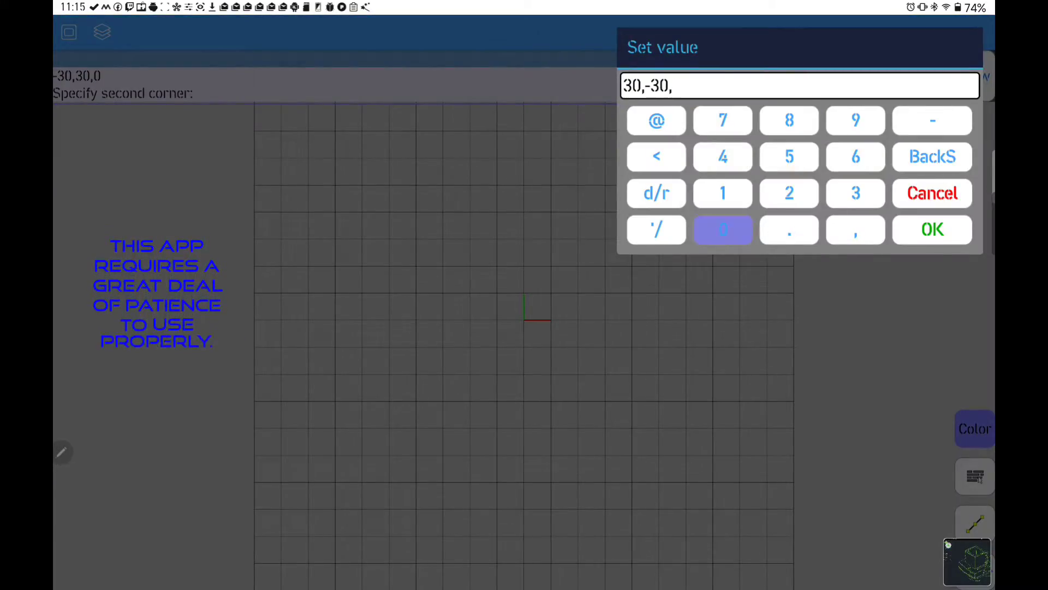
left_click(932, 230)
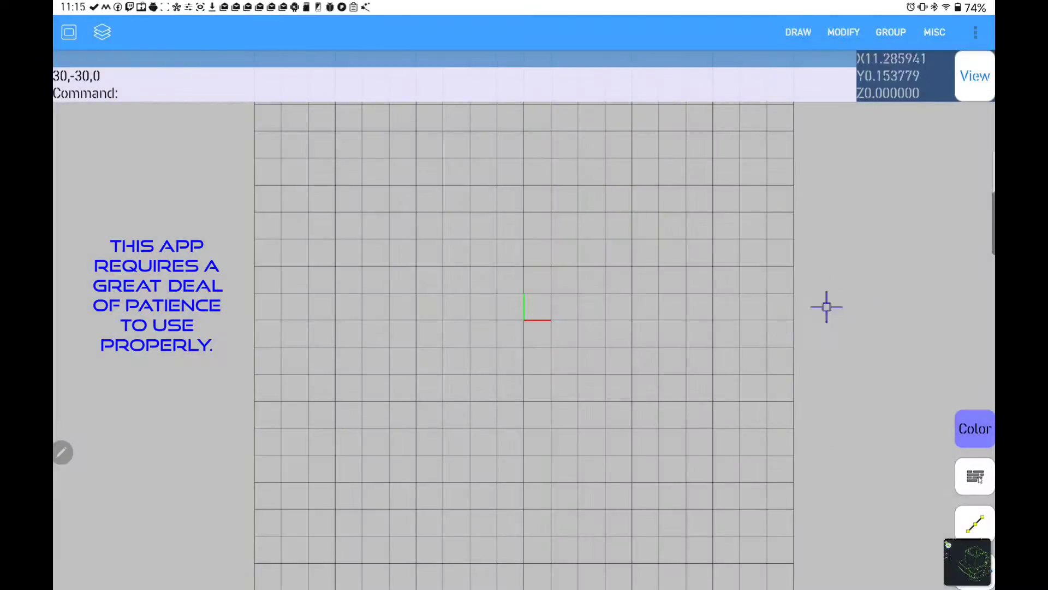
- Zoom to fit, then turn the rectangle's four lines into a filled region
left_click(975, 75)
left_click(908, 66)
left_click(975, 76)
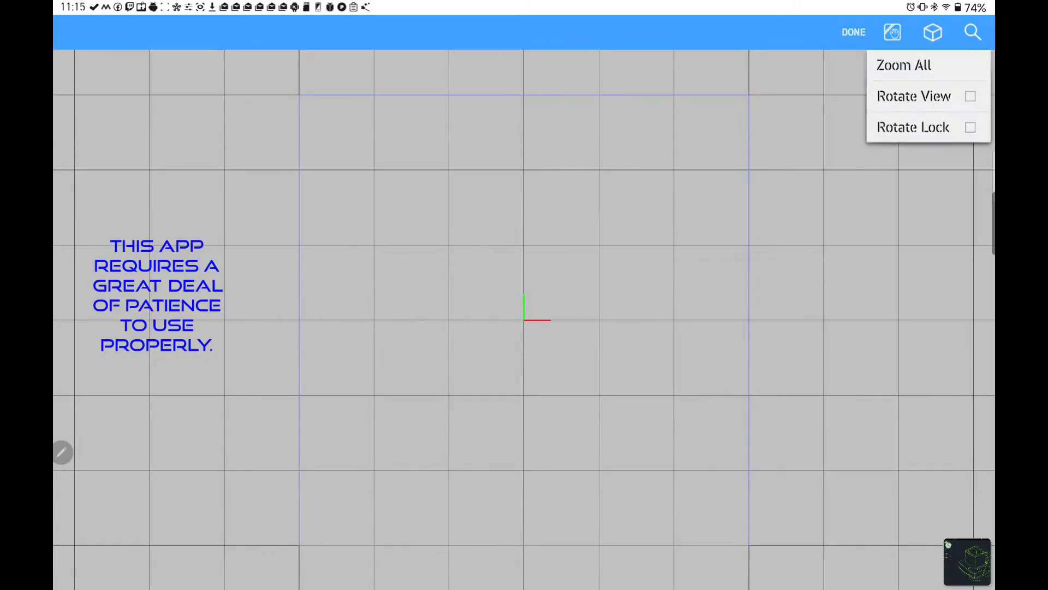
left_click(905, 65)
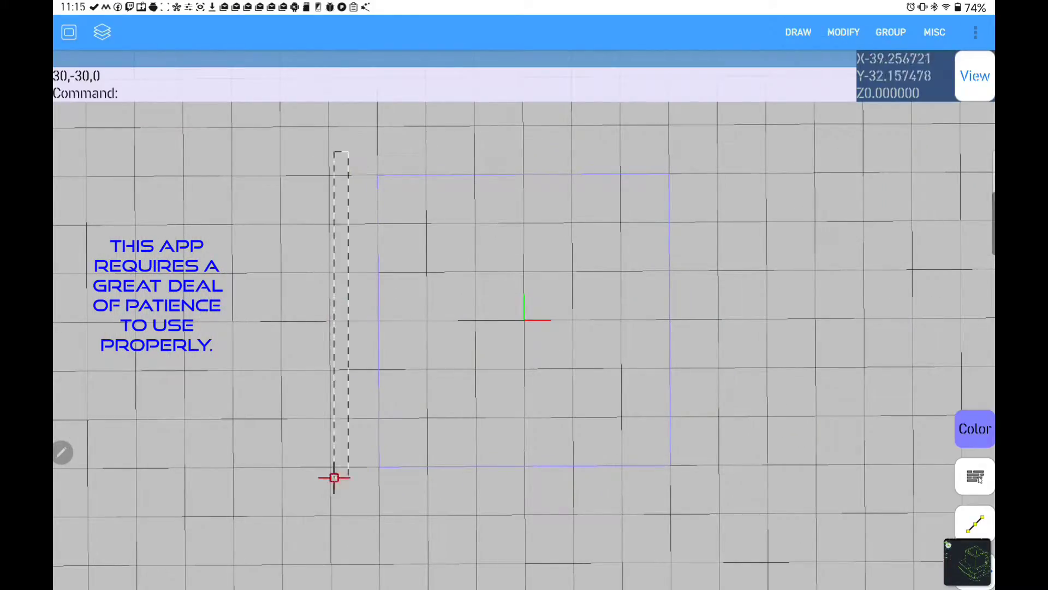
left_click_drag(334, 477, 683, 481)
left_click(798, 32)
left_click(835, 344)
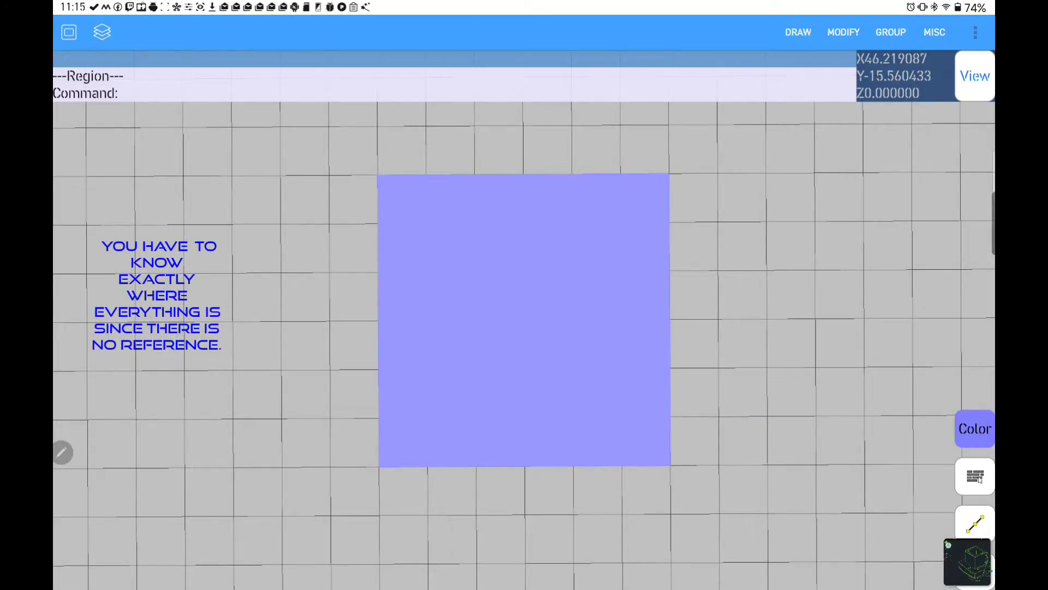
- Extrude the square region by a value of 10
left_click(524, 320)
left_click(798, 32)
left_click(835, 372)
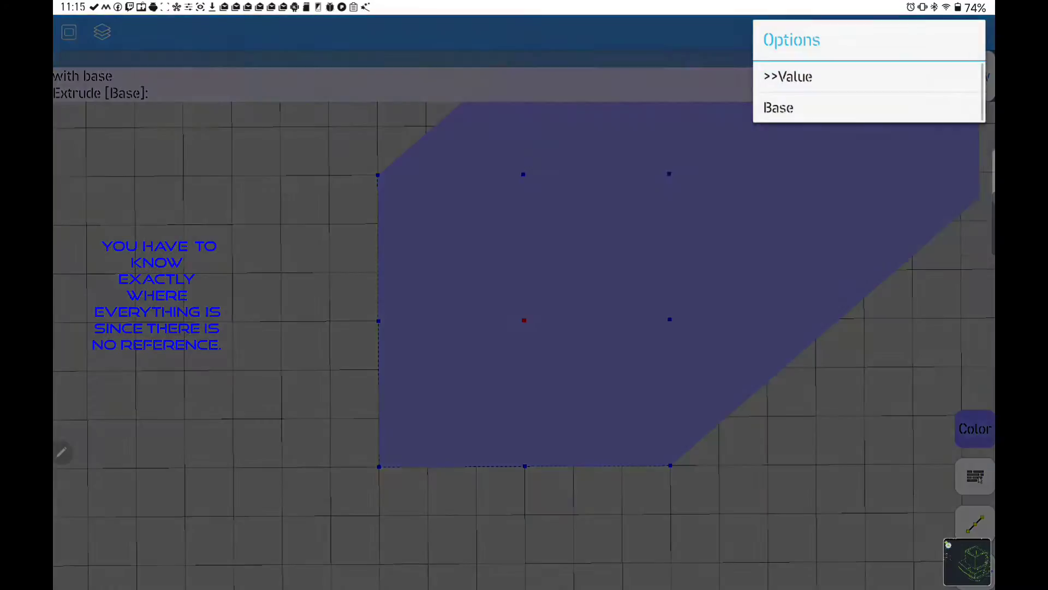
left_click(788, 76)
type("10")
left_click(932, 227)
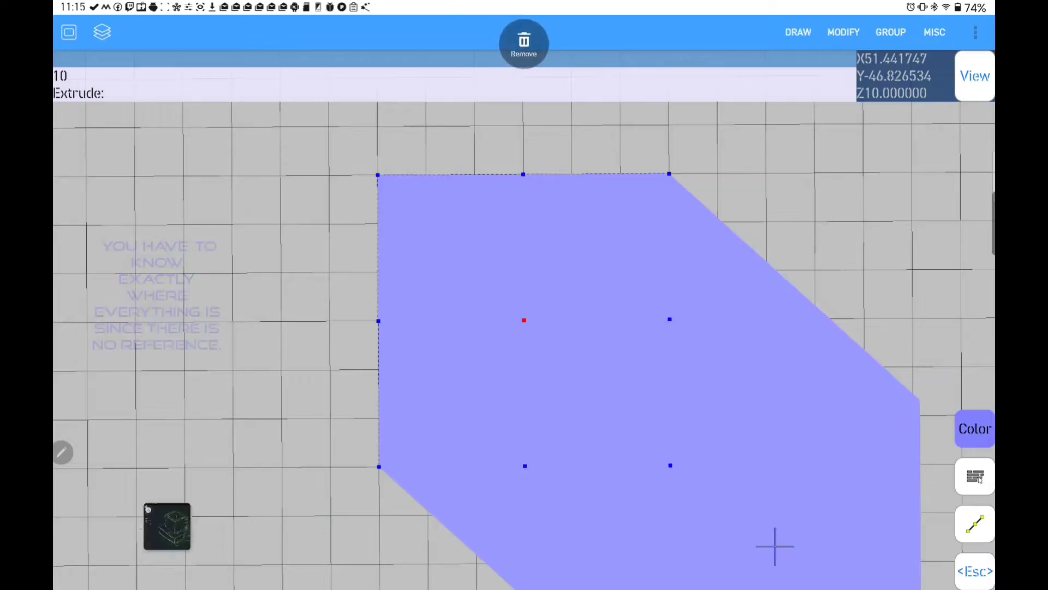
key("Escape")
- Switch to an isometric view of the slab and colour it light blue
left_click(974, 76)
left_click(933, 31)
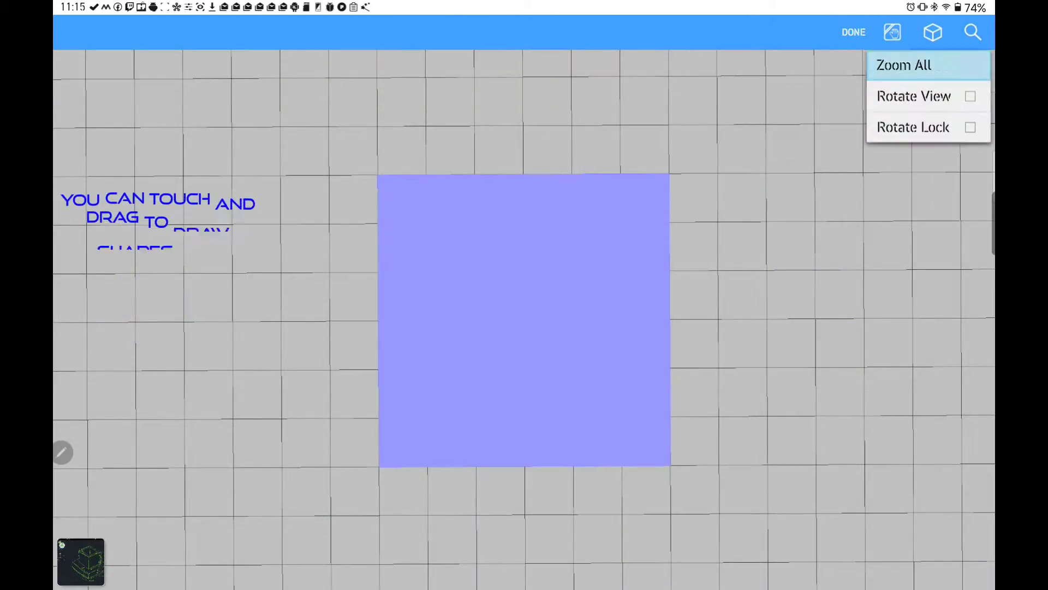
left_click(913, 94)
left_click(924, 248)
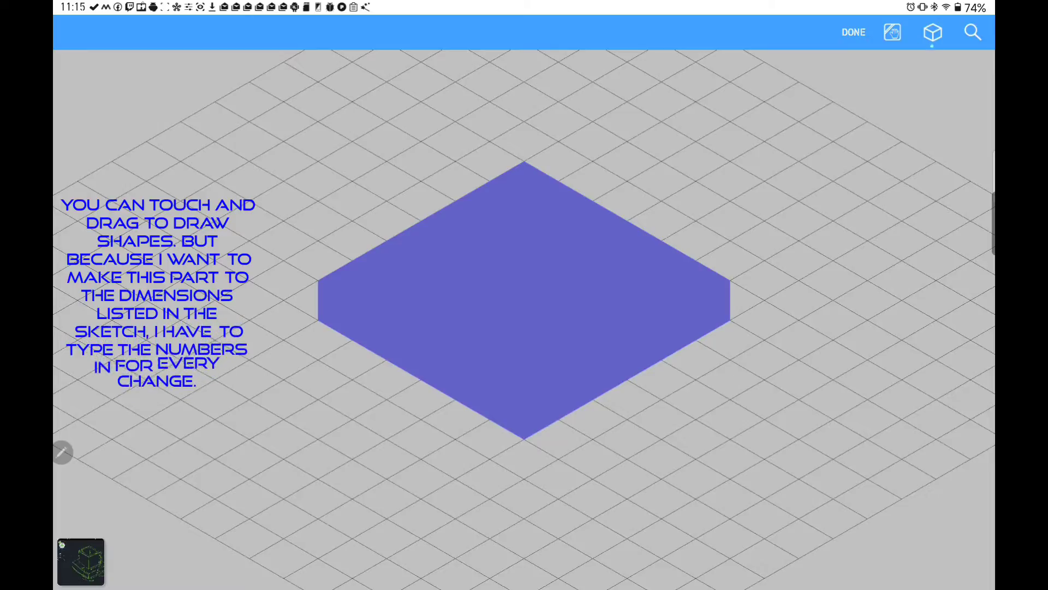
left_click_drag(546, 273, 519, 300)
mouse_move(546, 355)
left_mouse_down()
mouse_move(546, 273)
mouse_move(601, 191)
left_mouse_up()
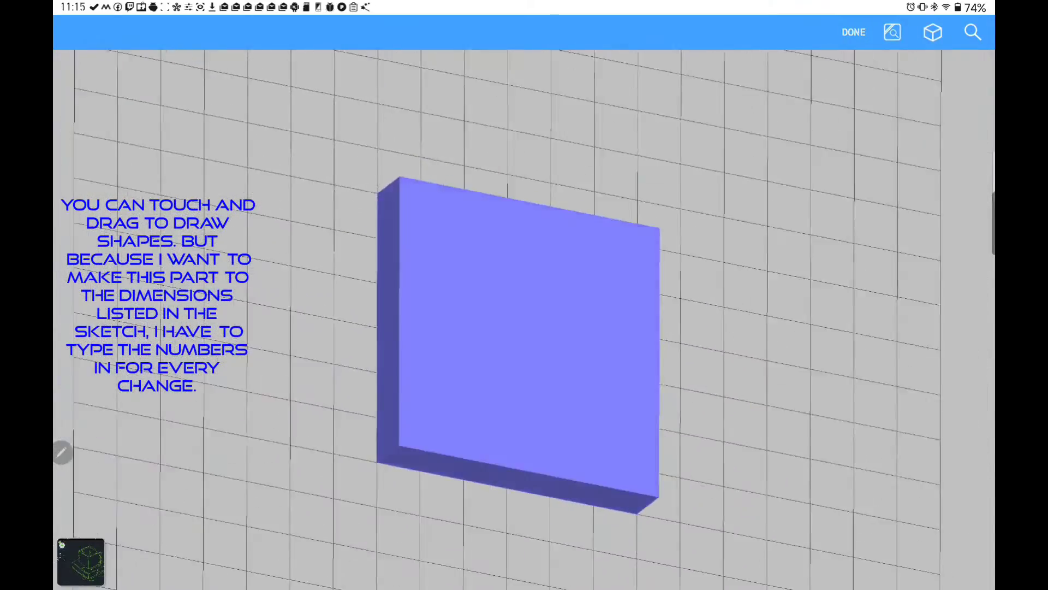
left_click(854, 32)
left_click(974, 428)
left_click(954, 575)
- Draw an inner rectangle starting at corner -20,20,10 on top of the slab
left_click(798, 32)
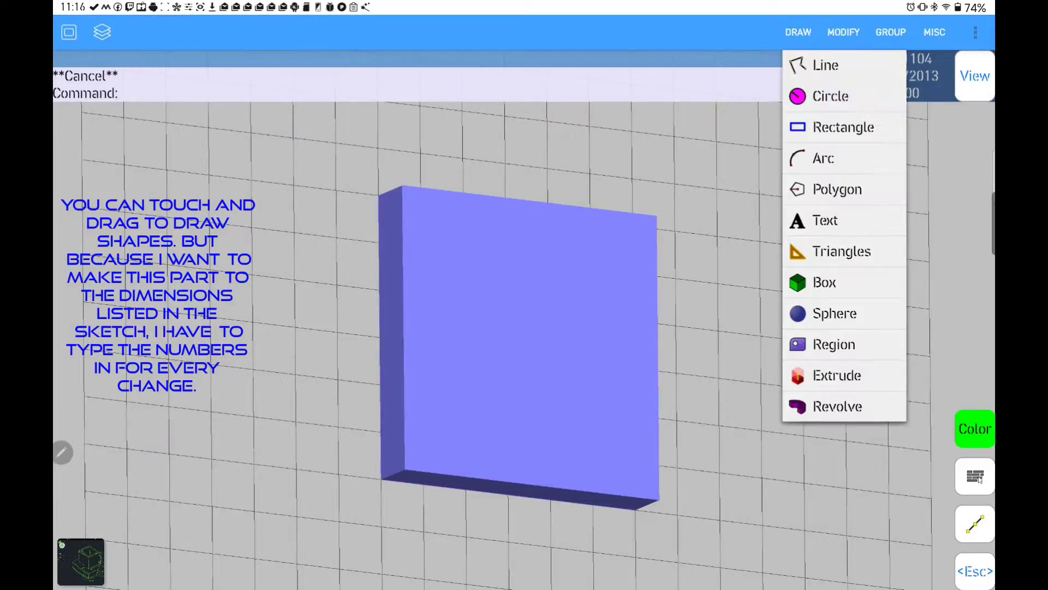
left_click(844, 128)
left_click(789, 75)
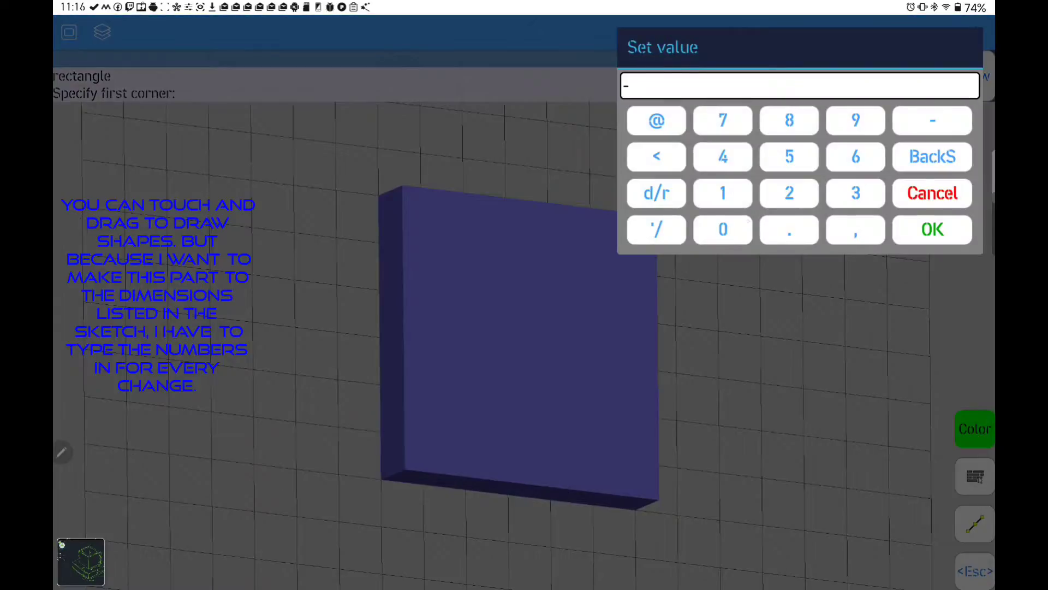
left_click(932, 229)
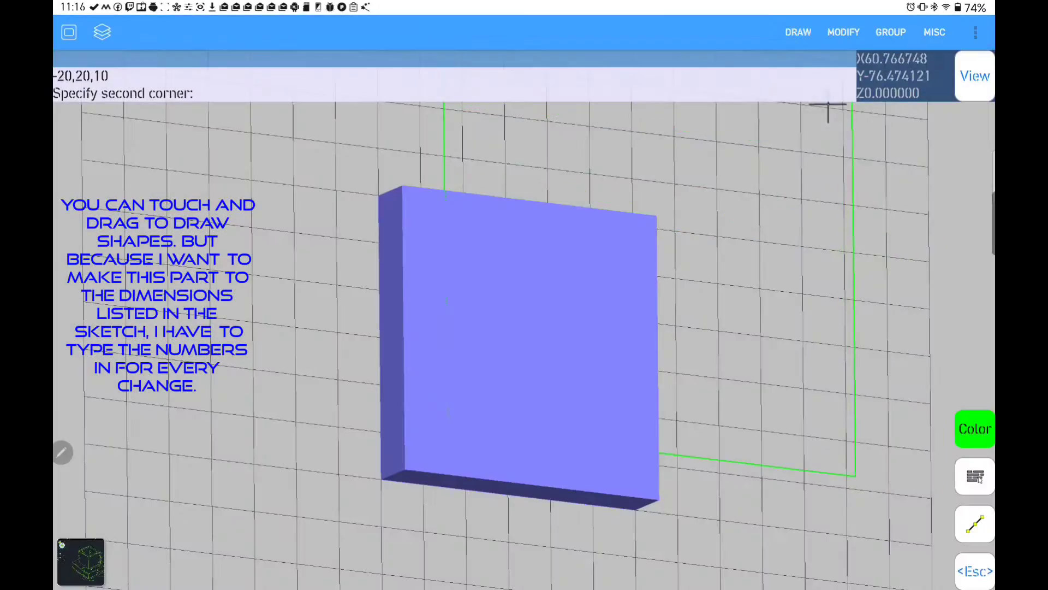
left_click(889, 75)
left_click(856, 230)
left_click(932, 120)
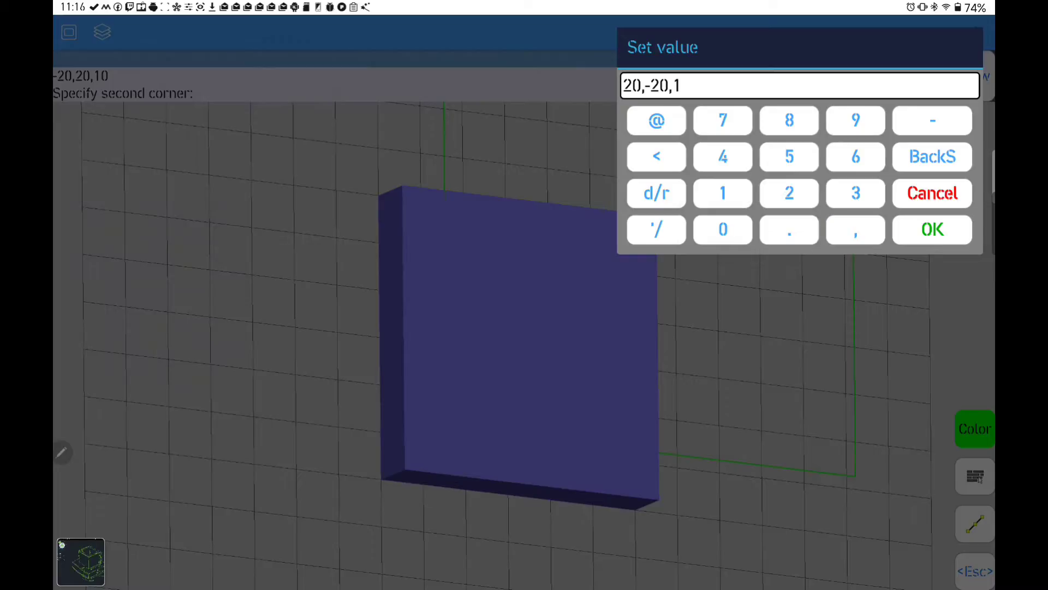
left_click(932, 229)
- In wireframe display, convert the inner rectangle into a region, then restore solid display
left_click(975, 476)
left_click(891, 396)
left_click(906, 429)
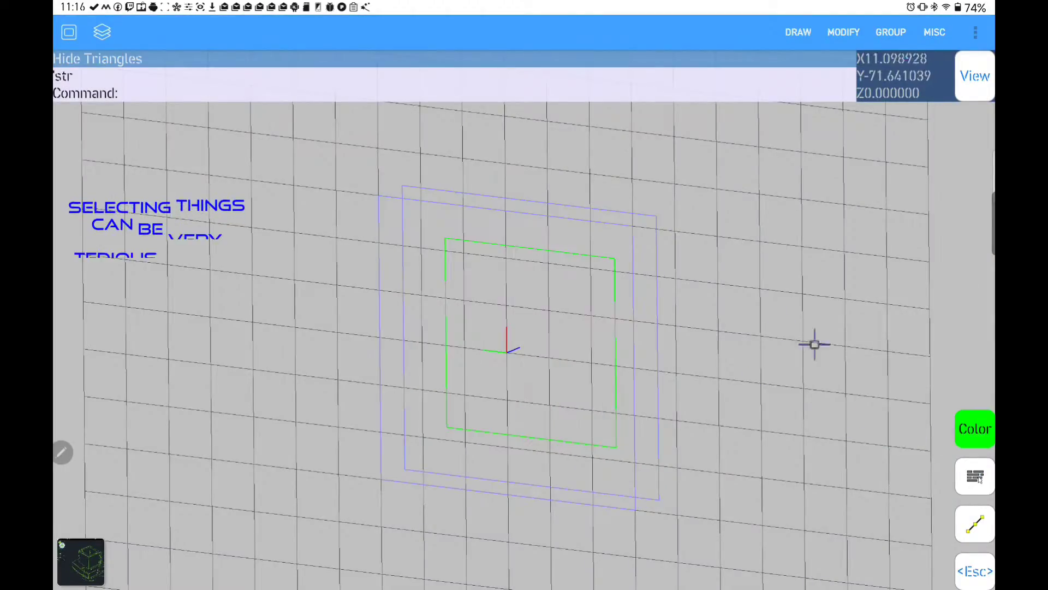
left_click_drag(427, 217, 629, 464)
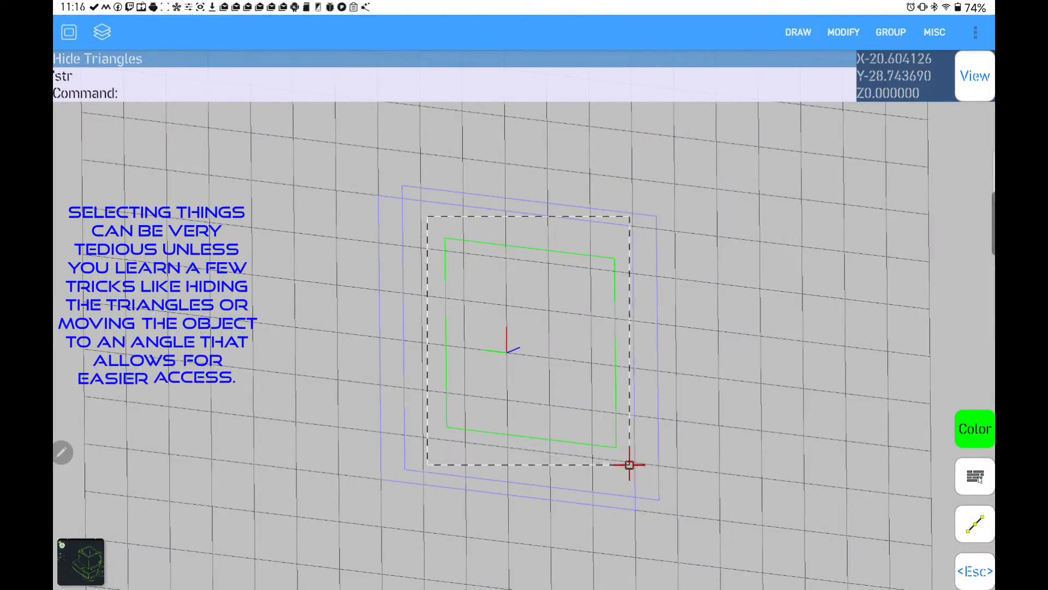
left_click(798, 33)
left_click(841, 404)
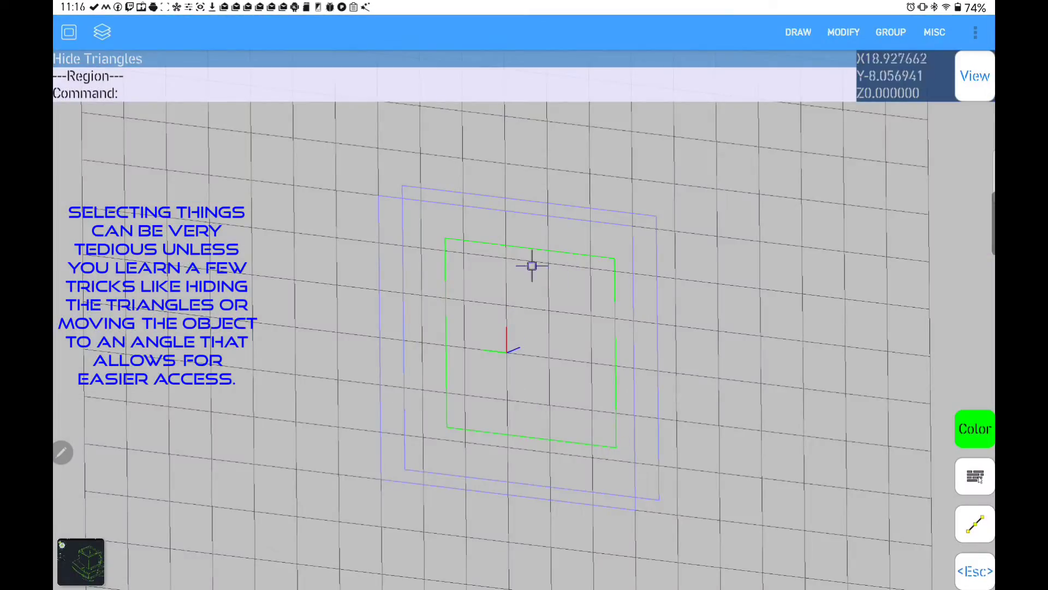
left_click(975, 476)
left_click(894, 394)
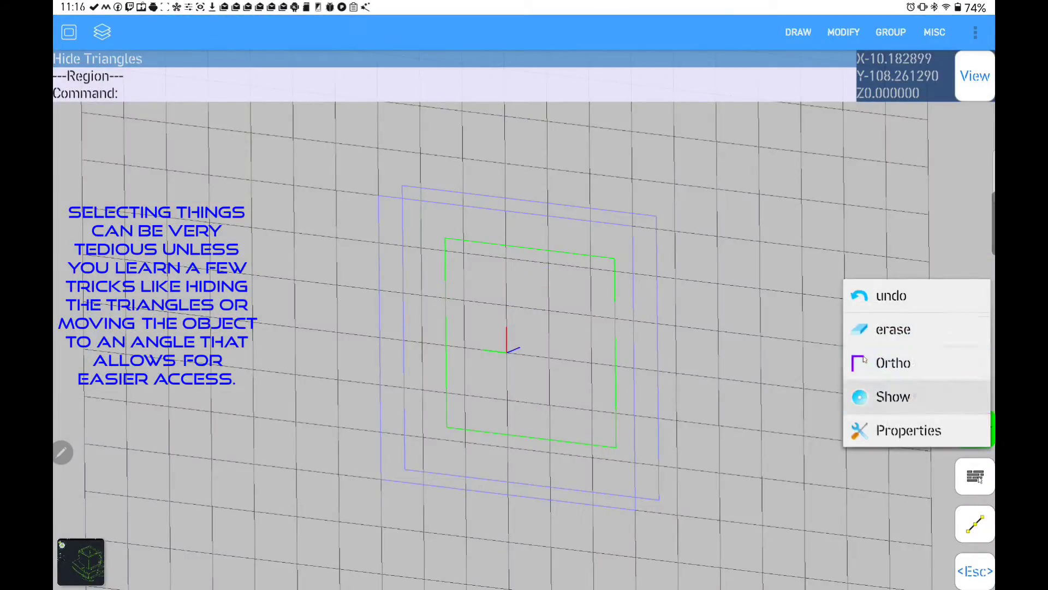
- Extrude the green inner region by 20 units and deselect it
left_click(531, 343)
left_click(799, 32)
left_click(837, 375)
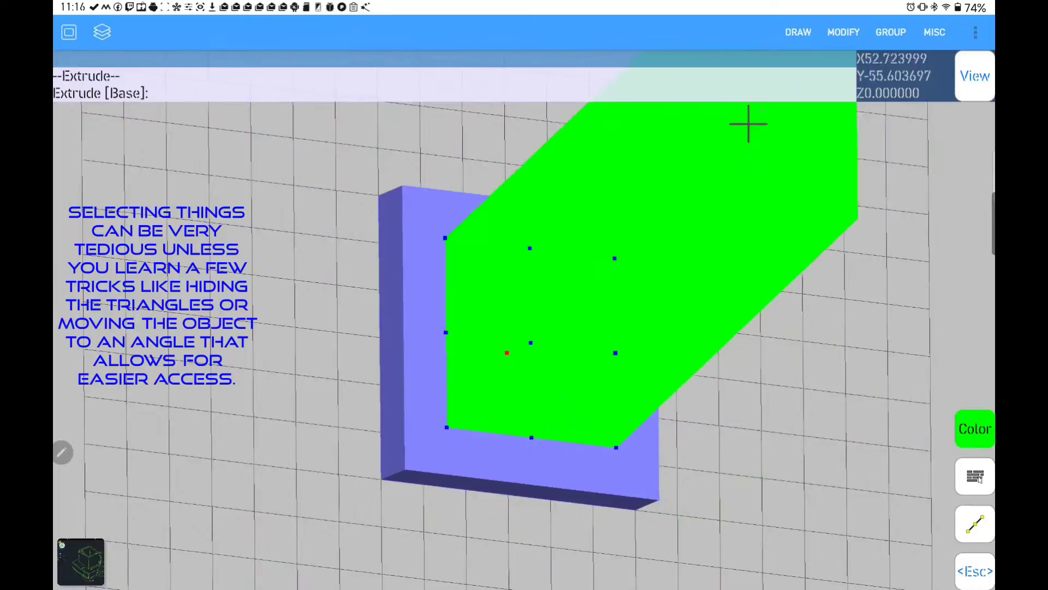
left_click(975, 476)
type("20")
left_click(931, 227)
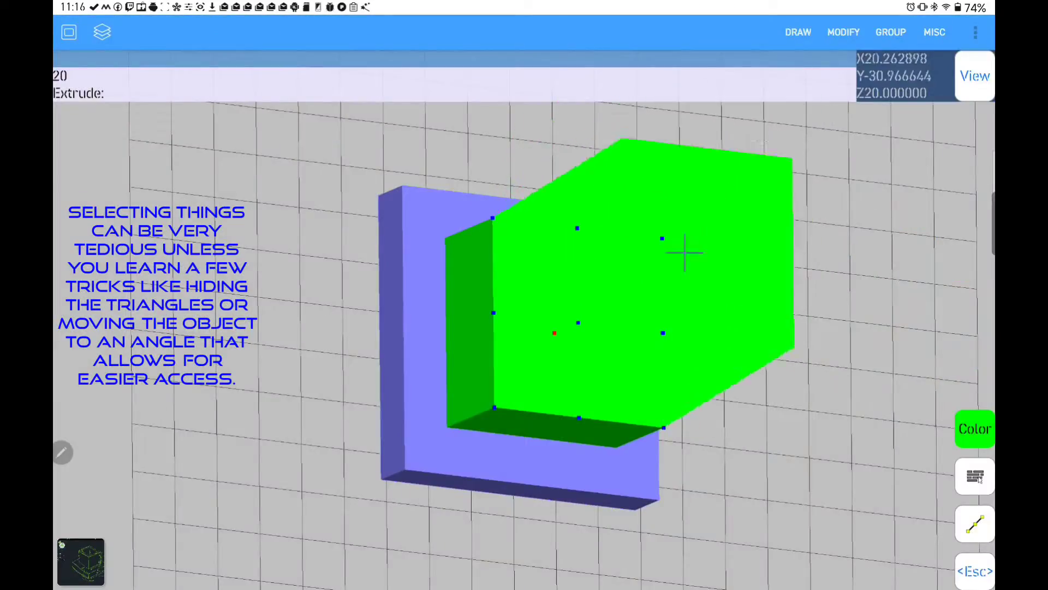
key("Escape")
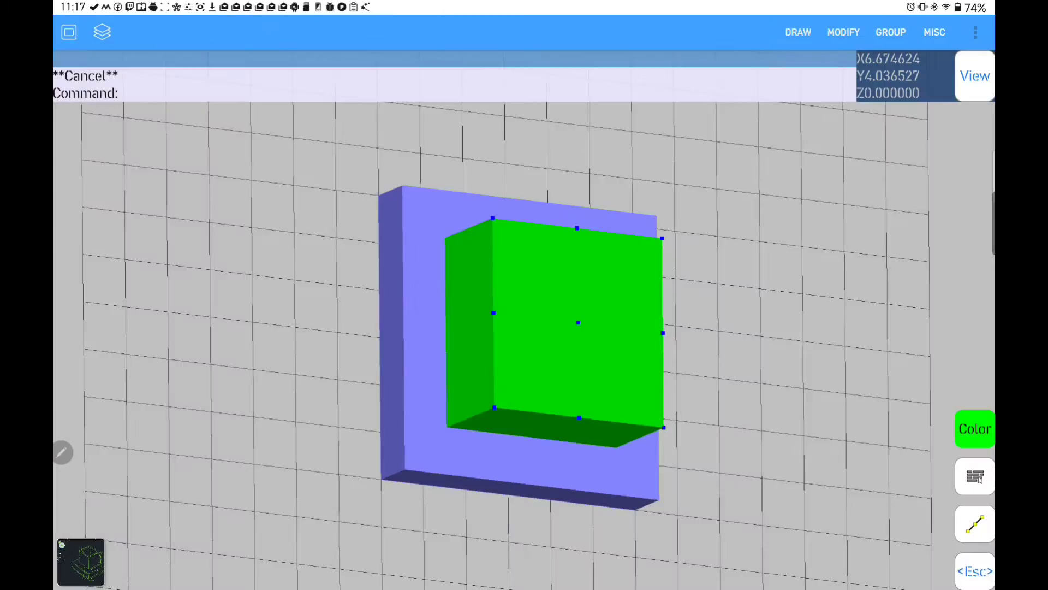
left_click(975, 571)
- Undo the green block's extrusion and its square region
left_click(975, 76)
left_click_drag(546, 273, 546, 383)
left_click_drag(491, 273, 600, 273)
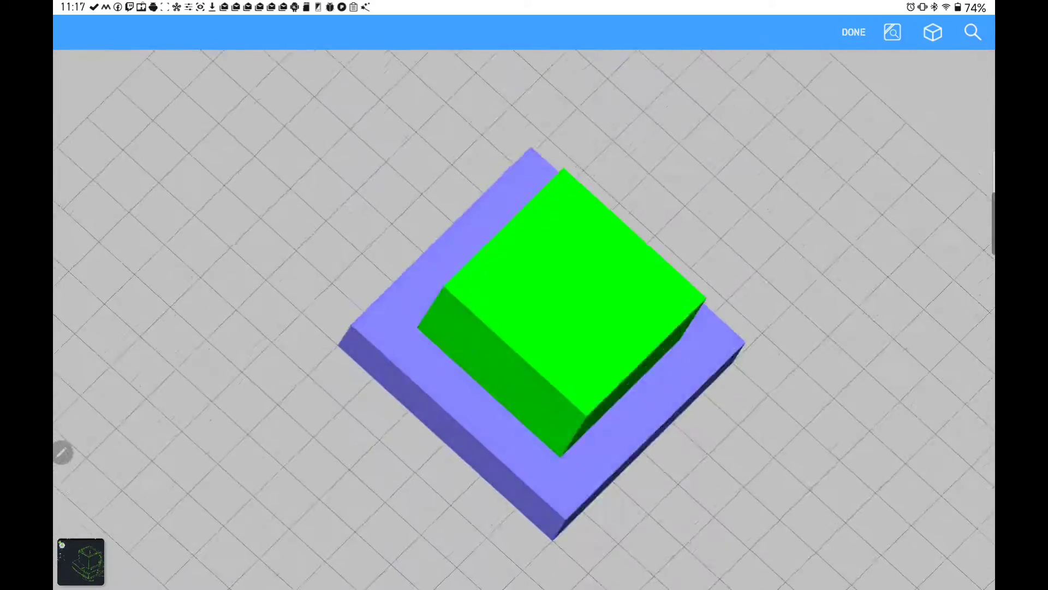
mouse_move(546, 218)
left_mouse_down()
mouse_move(546, 354)
mouse_move(546, 191)
left_mouse_up()
left_click(853, 32)
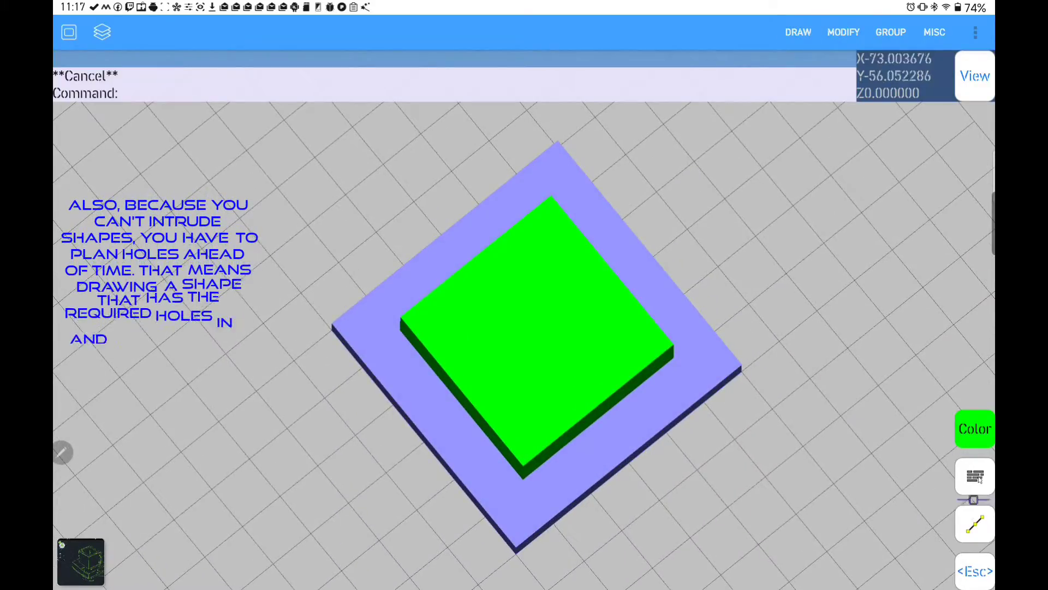
left_click(975, 476)
left_click(888, 295)
left_click(975, 475)
left_click(889, 295)
- Switch to wireframe display and start a new rectangle with numeric corner entry
left_click(975, 476)
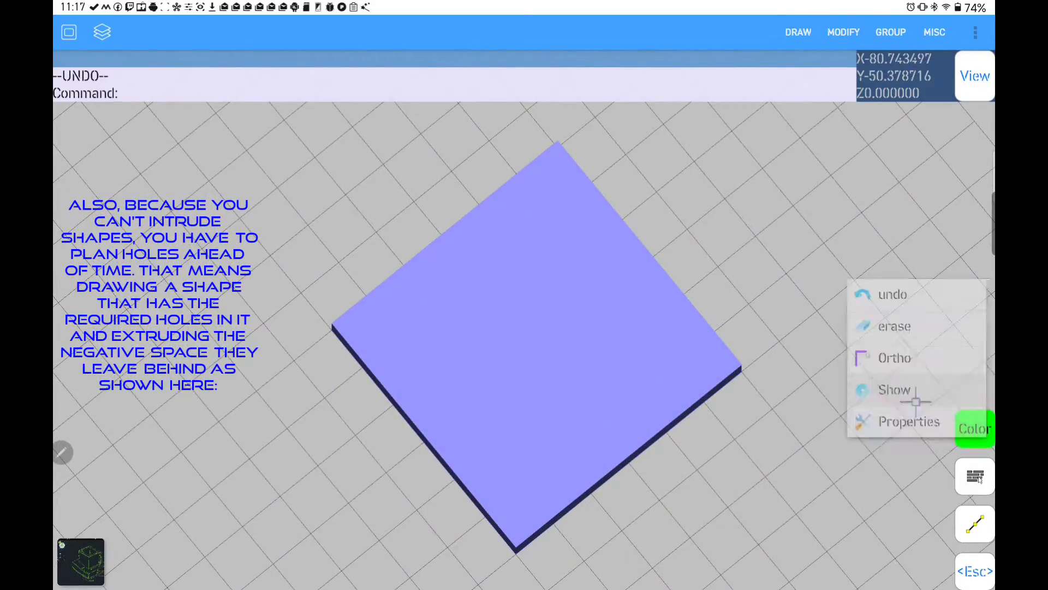
left_click(895, 389)
left_click(798, 32)
left_click(844, 126)
left_click(791, 75)
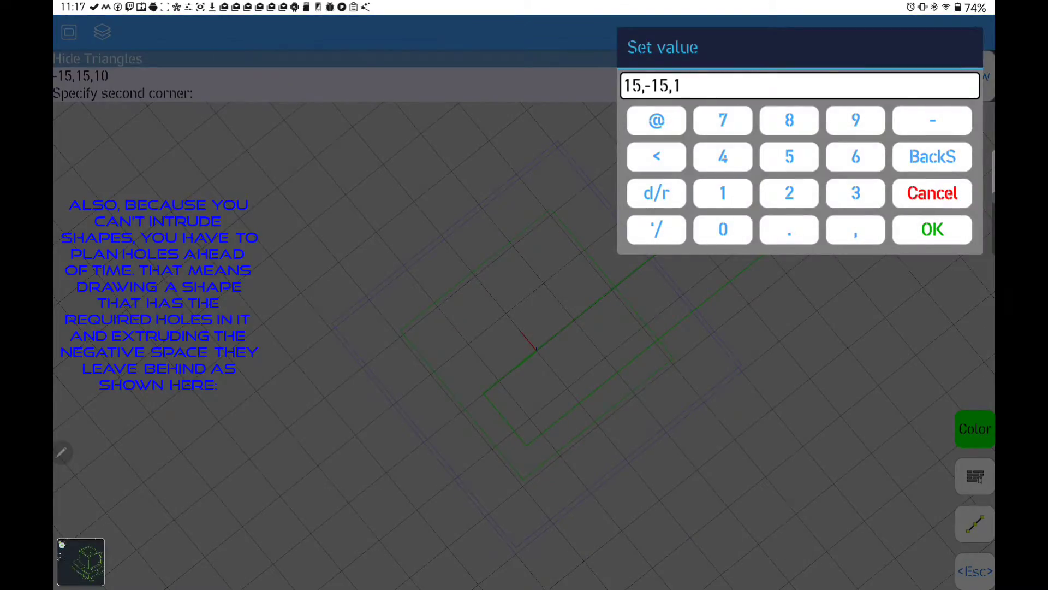
type("15,-15,1")
- Finish the inner 30×30 rectangle at 15,-15,10 and fill it as a region, showing triangles
left_click(723, 229)
left_click(932, 229)
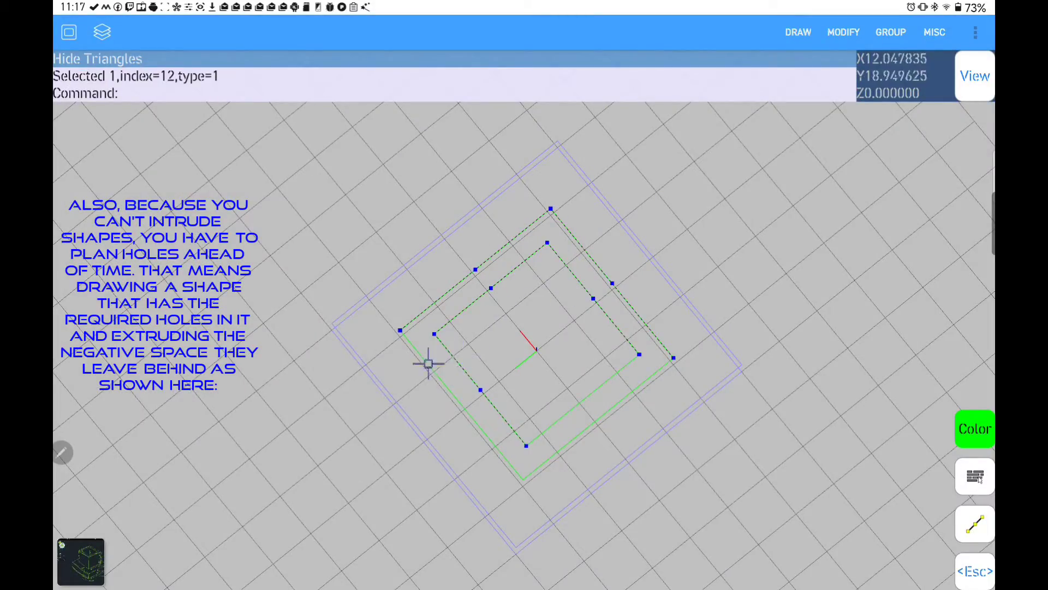
left_click(843, 33)
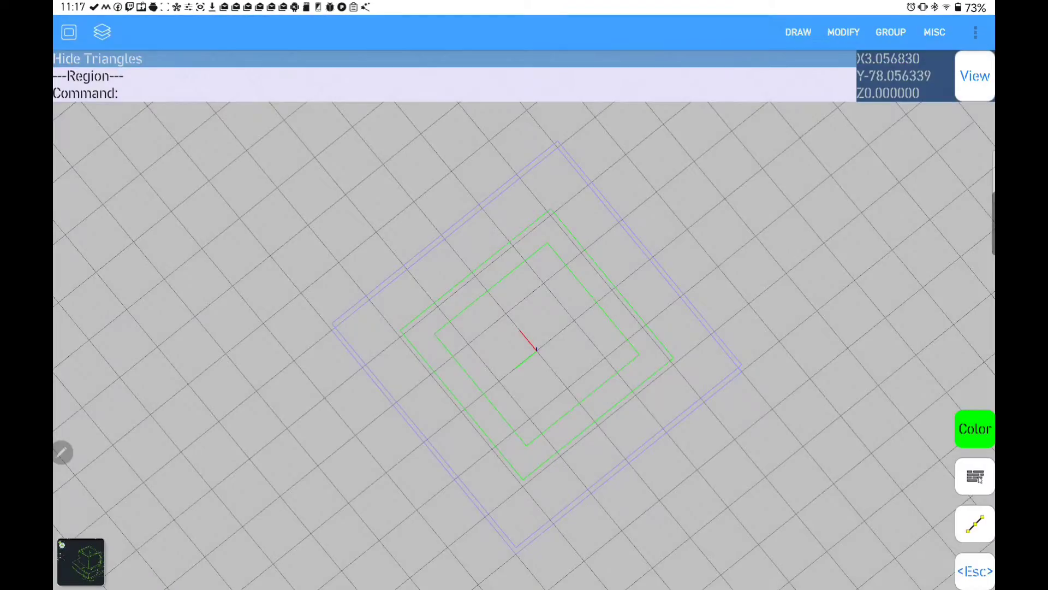
left_click(975, 476)
left_click(925, 431)
- Select the trial filled region and undo the region fill
left_click(652, 358)
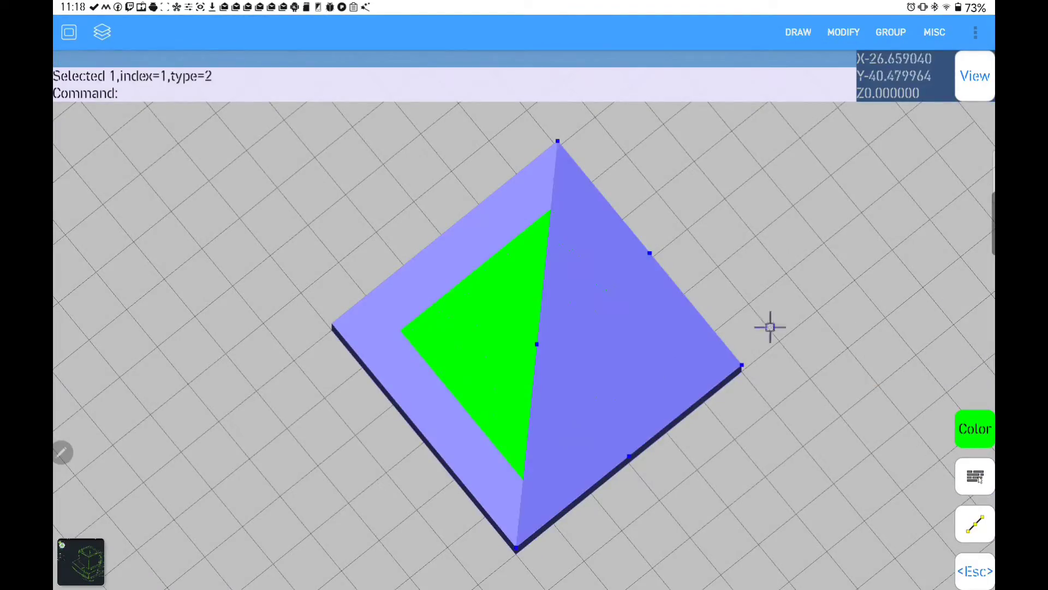
left_click(770, 326)
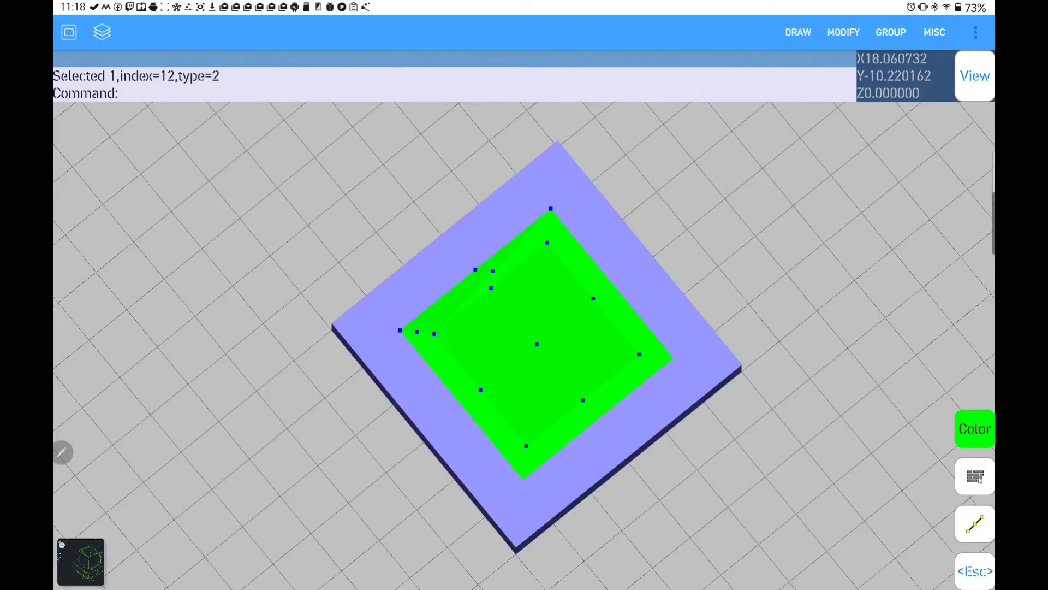
left_click(975, 476)
left_click(892, 295)
- In wireframe, build a region from the outer green square with the inner square as hole
left_click(891, 396)
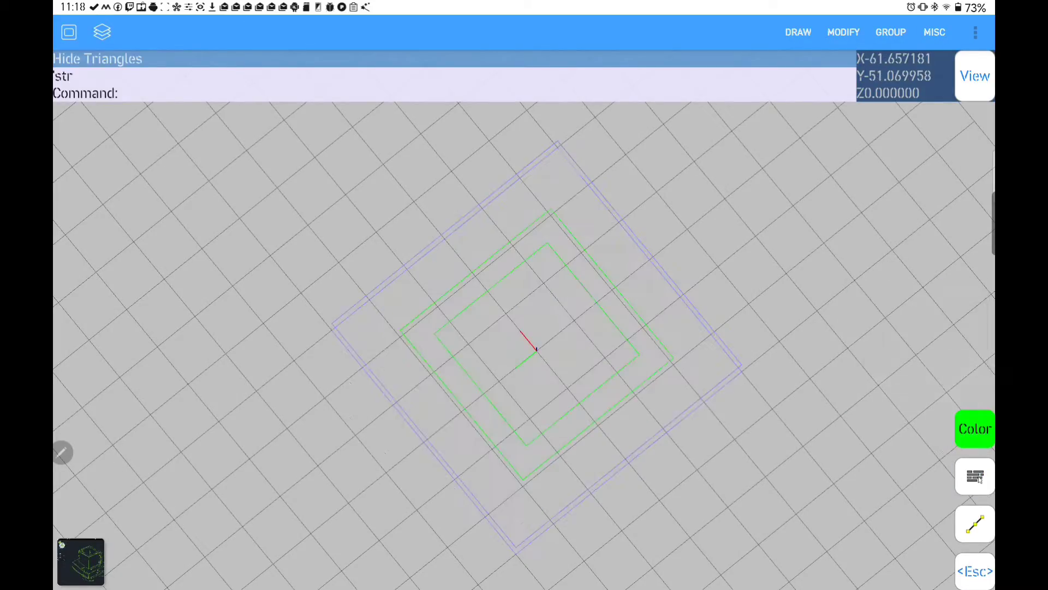
left_click(798, 32)
left_click(516, 241)
left_click(798, 32)
left_click(844, 382)
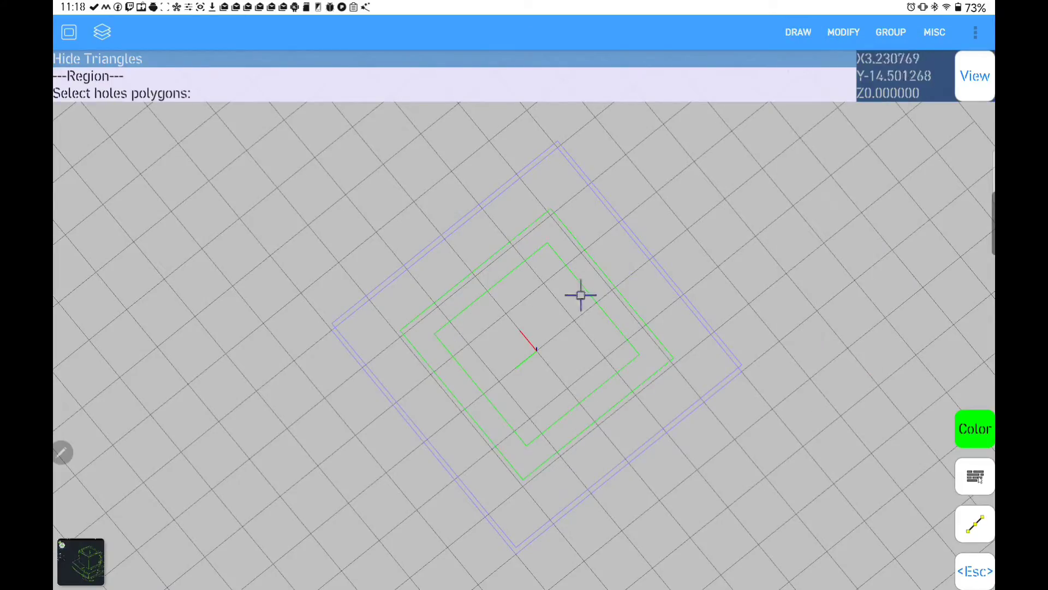
left_click(782, 144)
- Show filled faces and try selecting the new green frame region surface
left_click(779, 75)
left_click(975, 476)
left_click(894, 396)
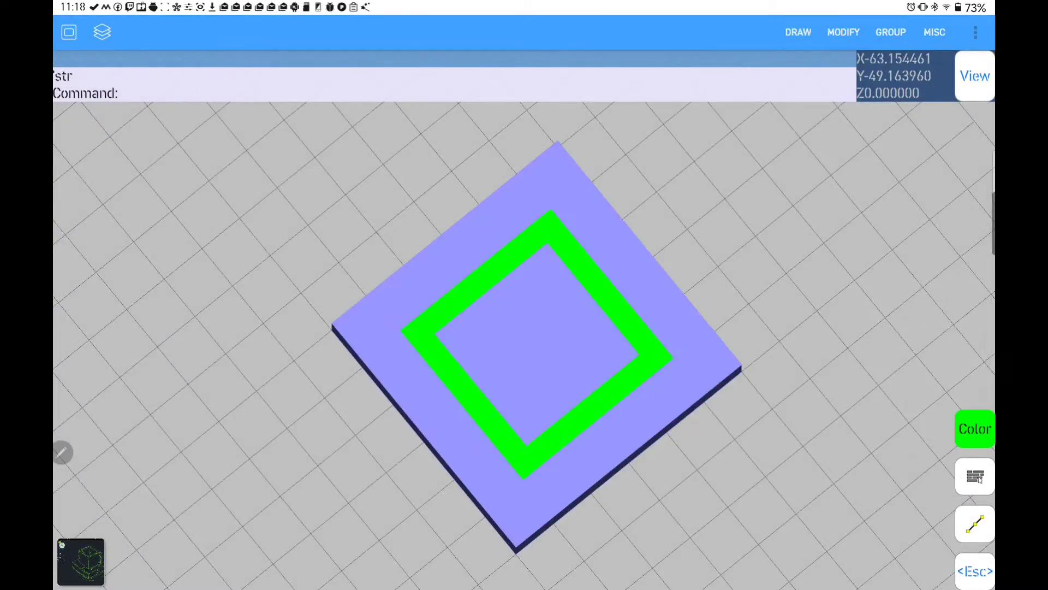
left_click(652, 349)
left_click(574, 273)
left_click(518, 240)
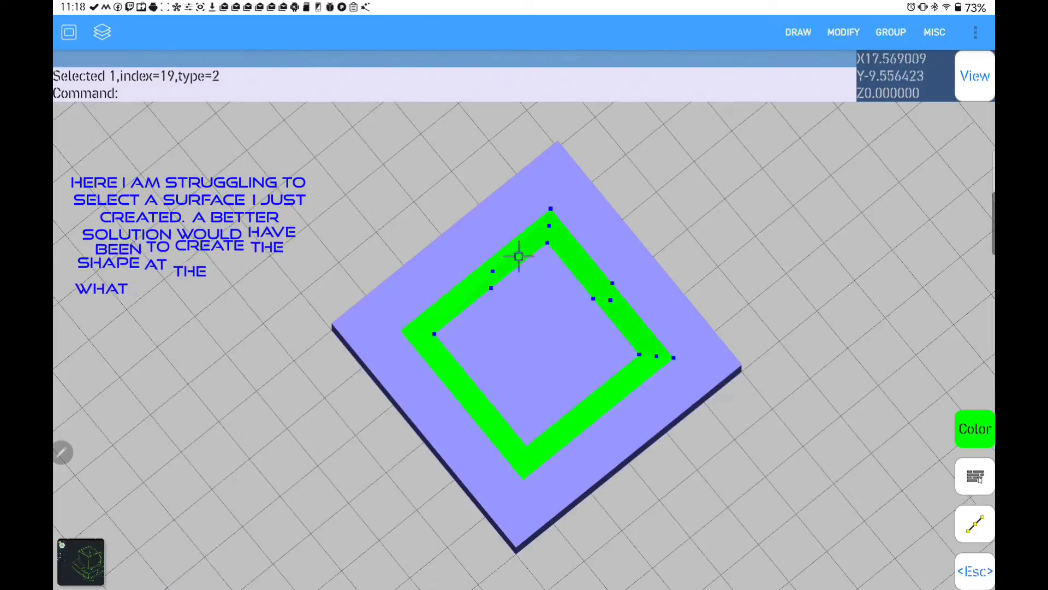
left_click(449, 355)
left_click(535, 344)
left_click(540, 445)
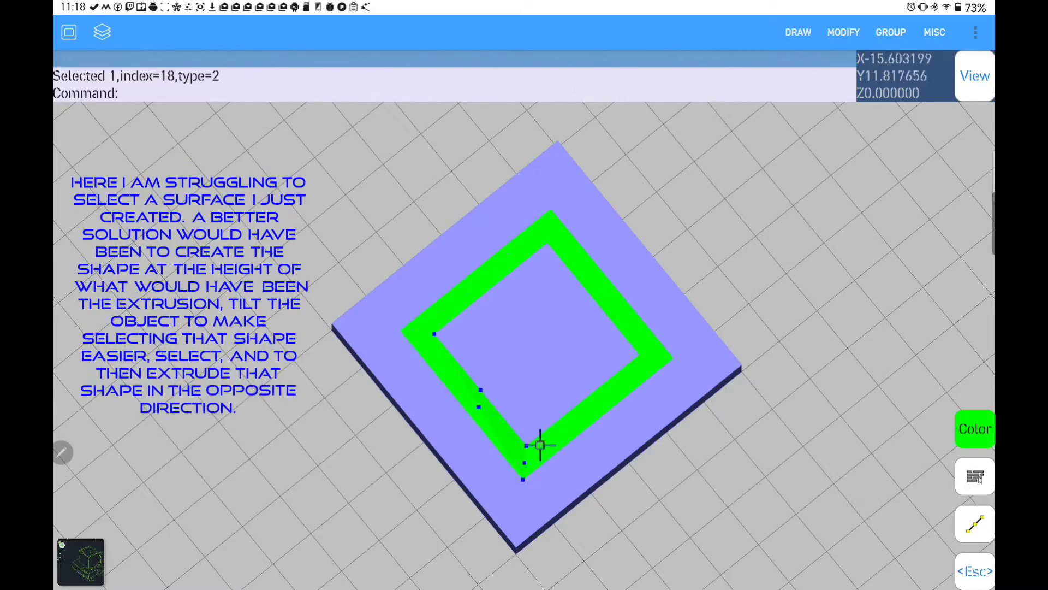
left_click(445, 351)
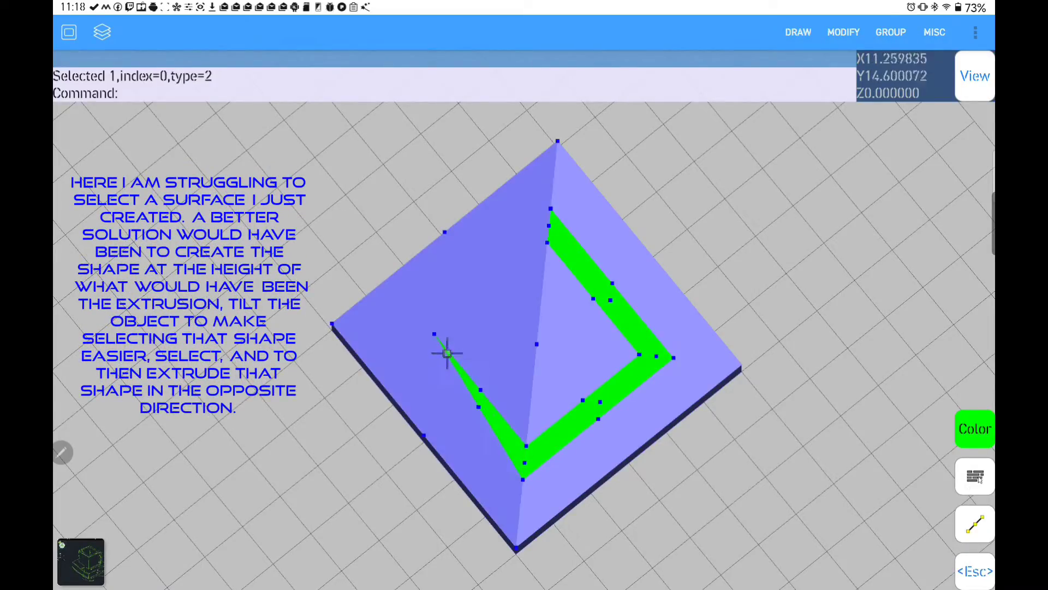
- Attempt to extrude the picked face, then cancel the wrong extrusion with Esc
left_click(975, 476)
left_click(895, 398)
left_click(908, 368)
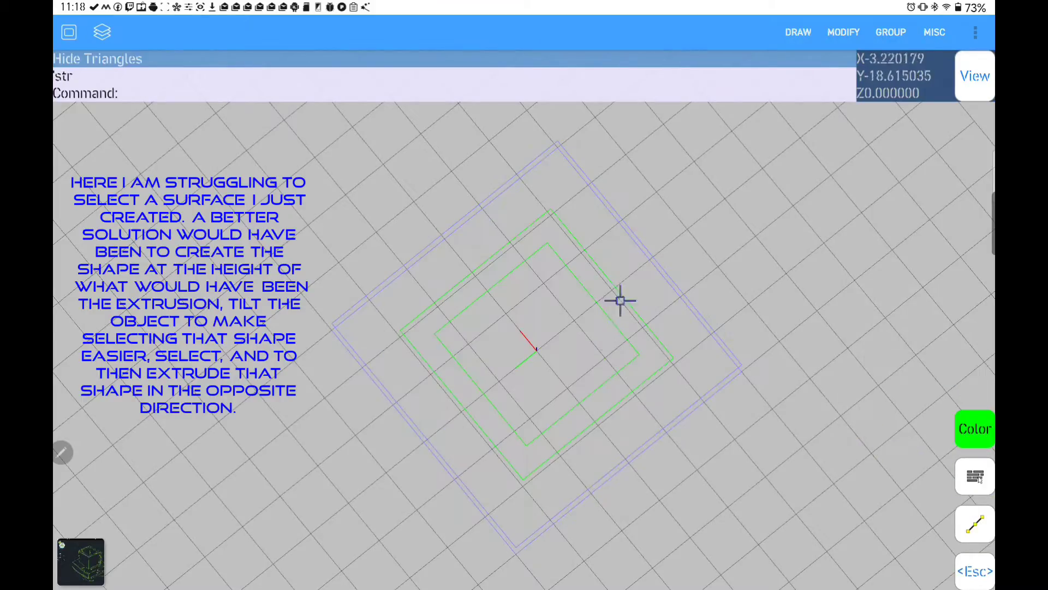
left_click(975, 476)
left_click(895, 398)
left_click(924, 431)
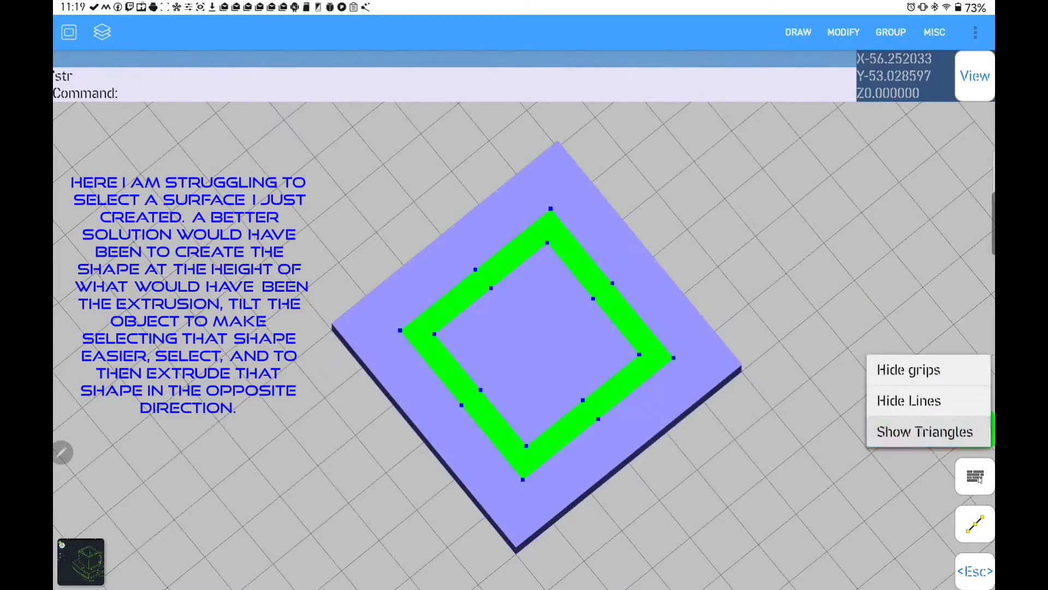
left_click(799, 32)
left_click(830, 375)
left_click(558, 374)
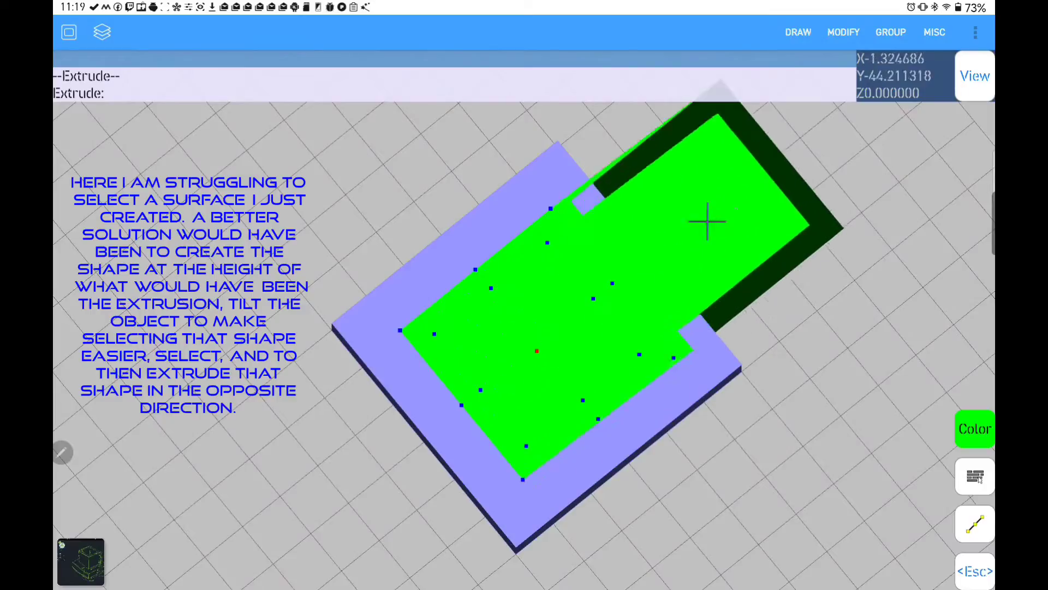
key("Escape")
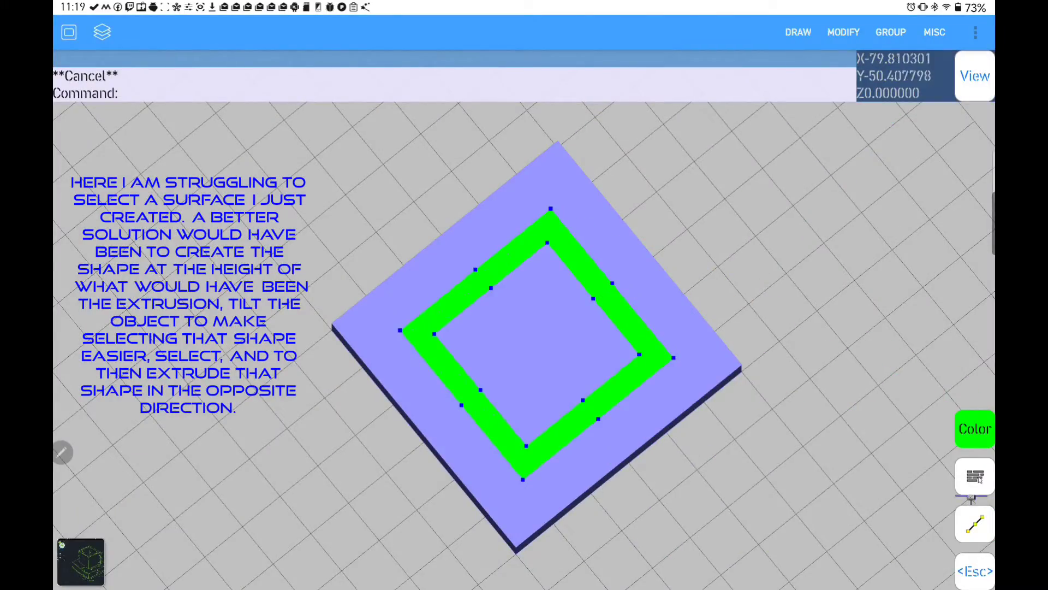
- From the top view, try extruding the green frame again and cancel it
left_click(975, 76)
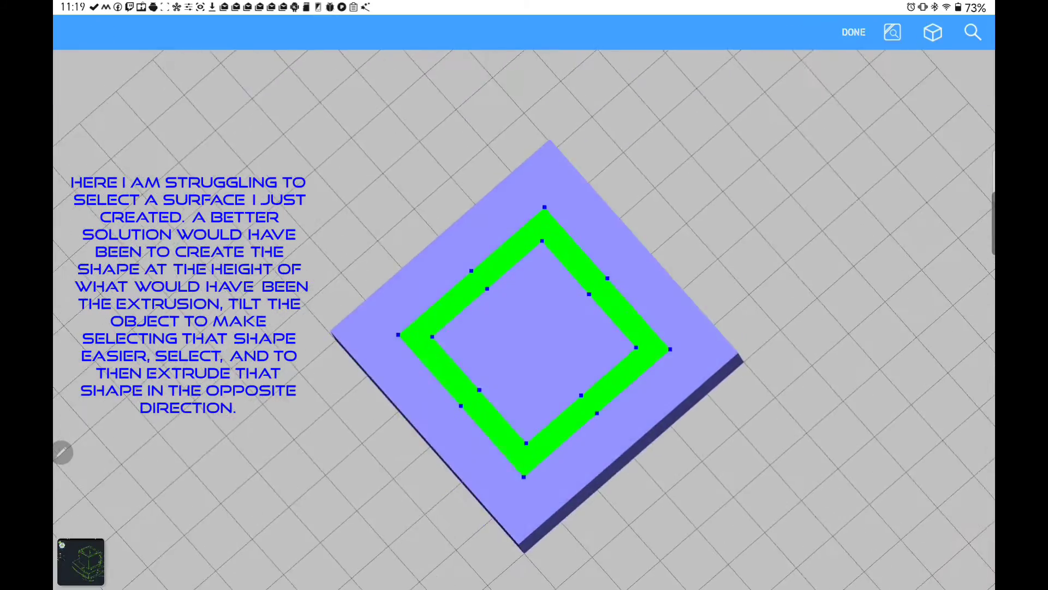
left_click(854, 32)
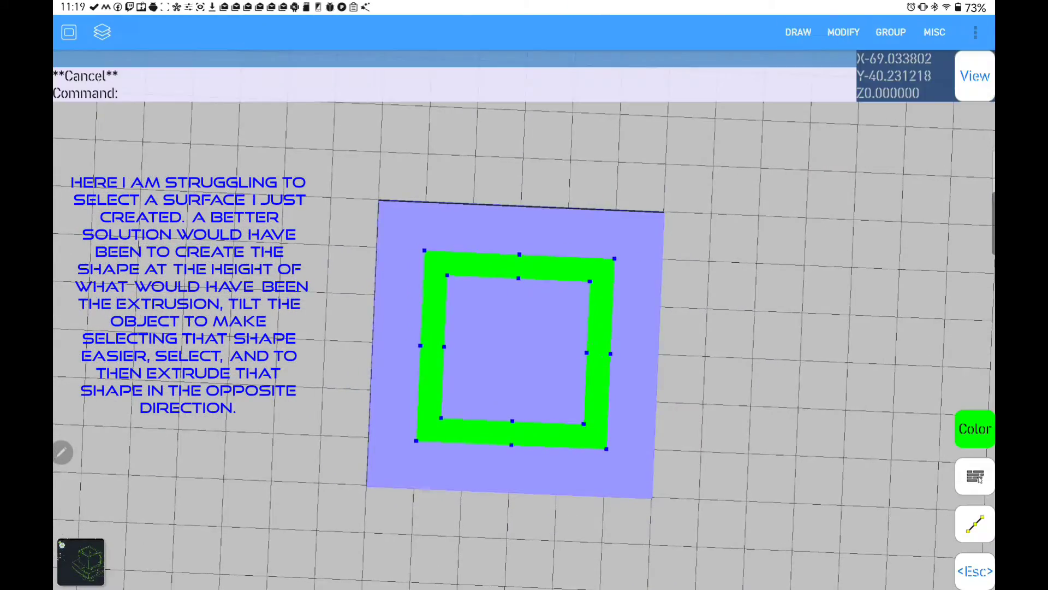
left_click(975, 476)
left_click(922, 431)
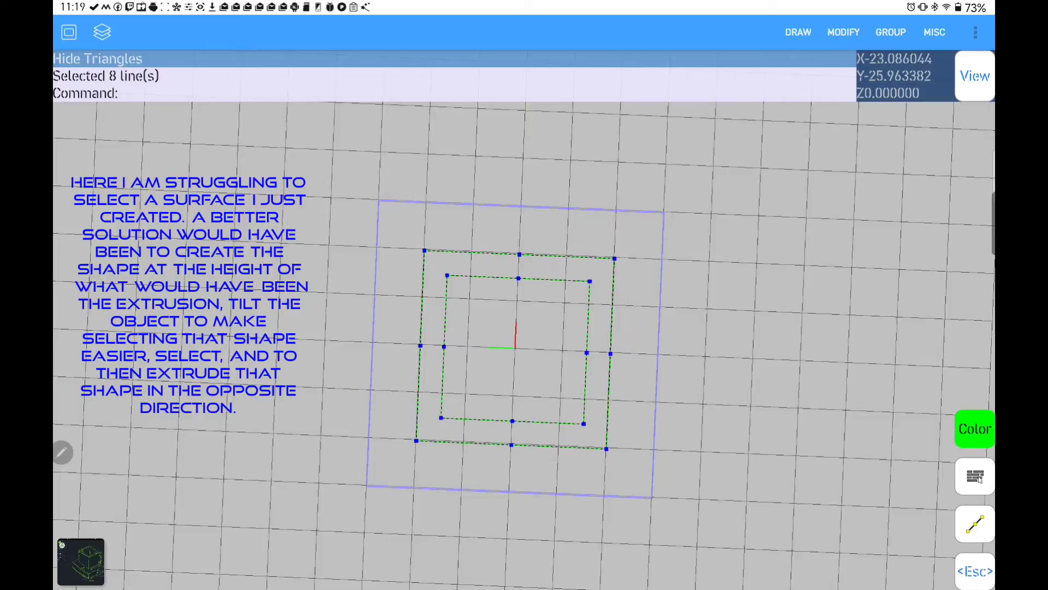
left_click(975, 476)
left_click(901, 394)
left_click(798, 32)
left_click(842, 435)
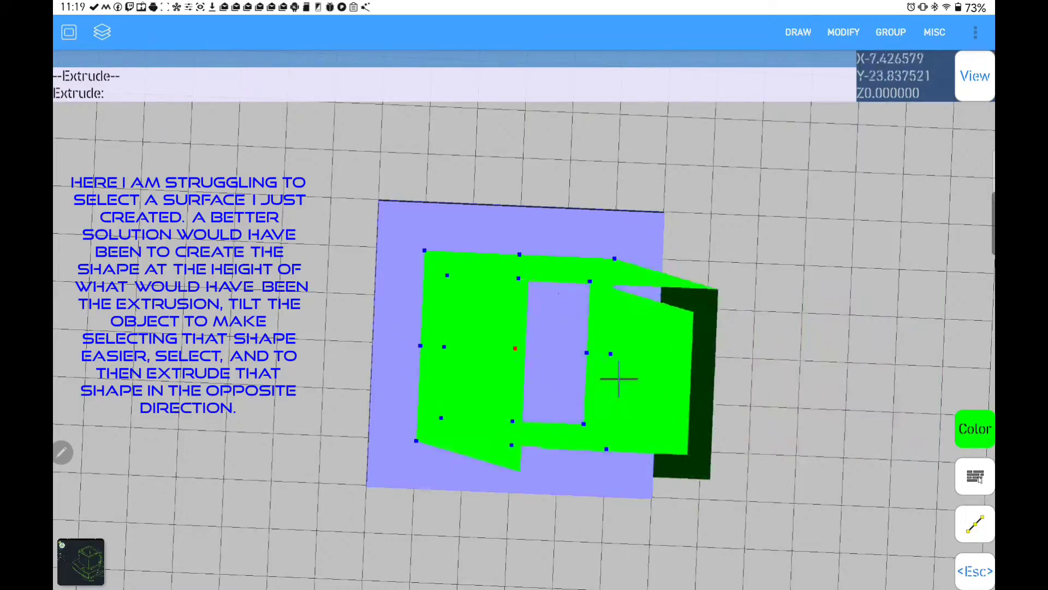
key("Escape")
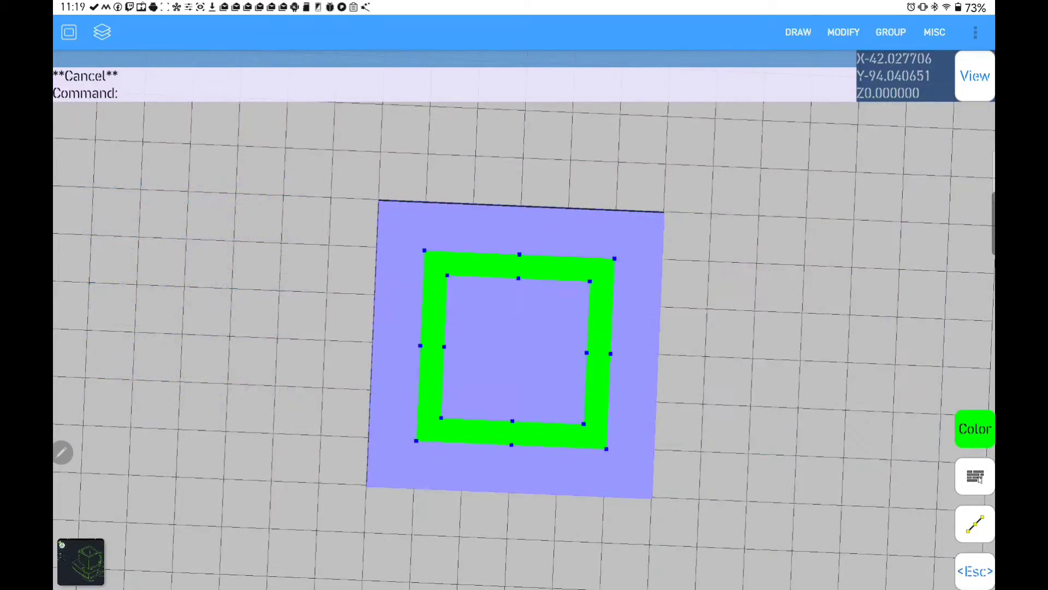
- Undo back past the green frame region, leaving only the plain 60×60×10 base slab
left_click(975, 476)
left_click(889, 295)
left_click(603, 380)
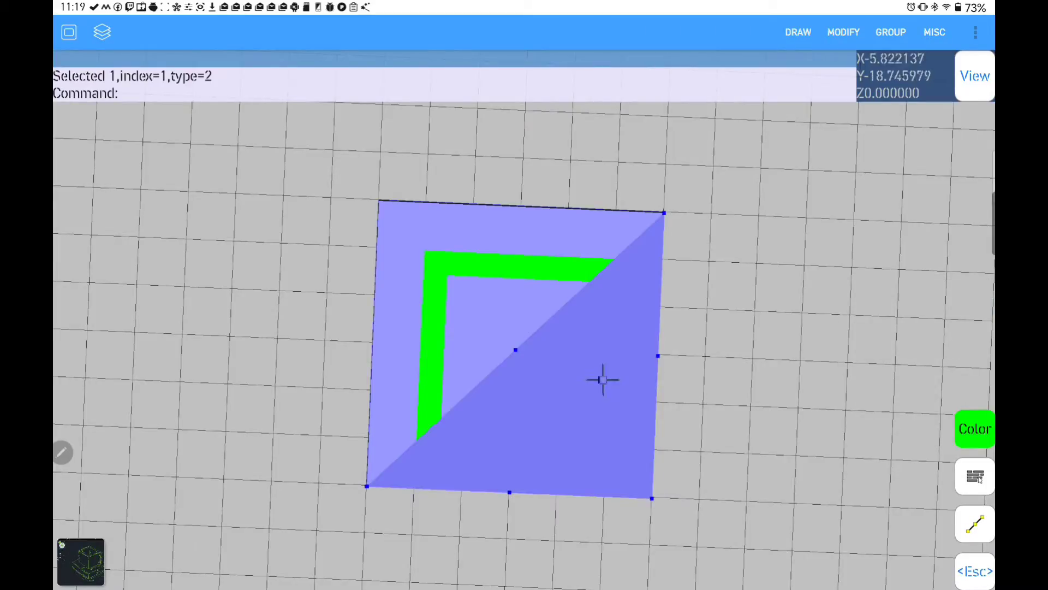
left_click(743, 446)
left_click(975, 76)
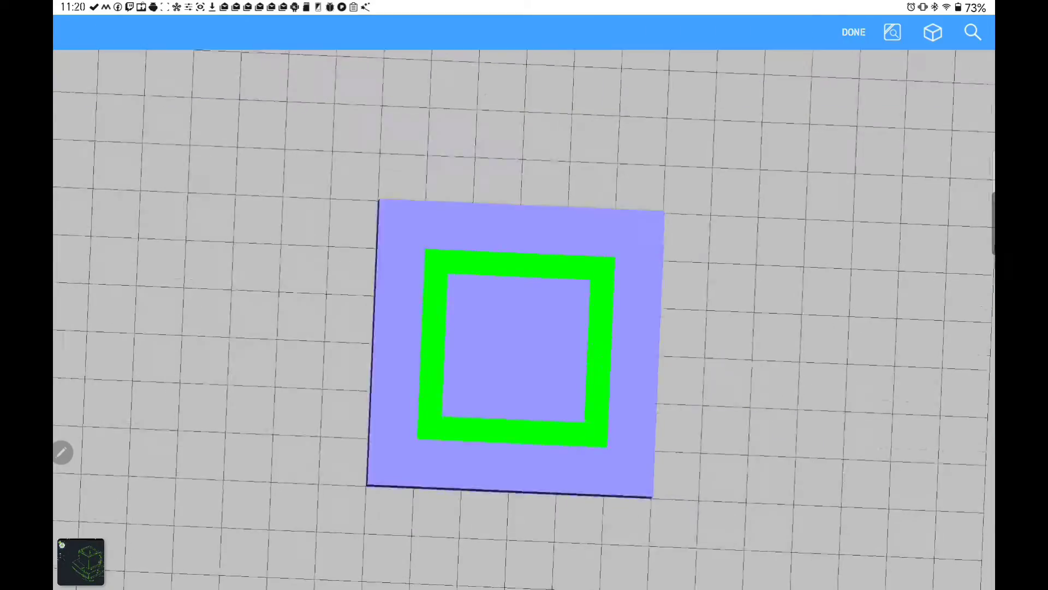
left_click_drag(524, 328, 546, 273)
left_click(933, 32)
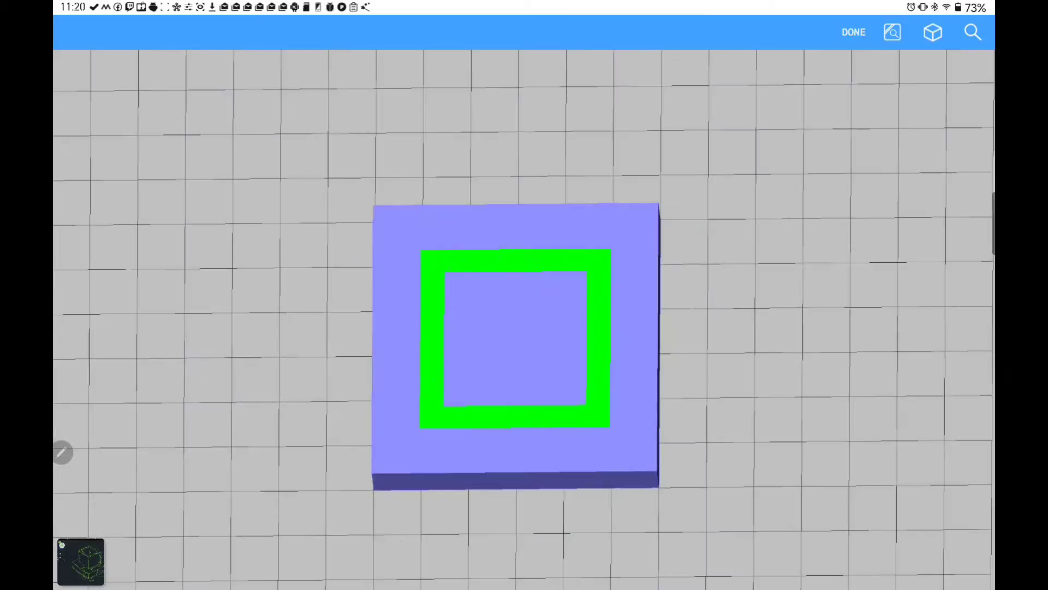
left_click(854, 32)
left_click(975, 476)
left_click(890, 295)
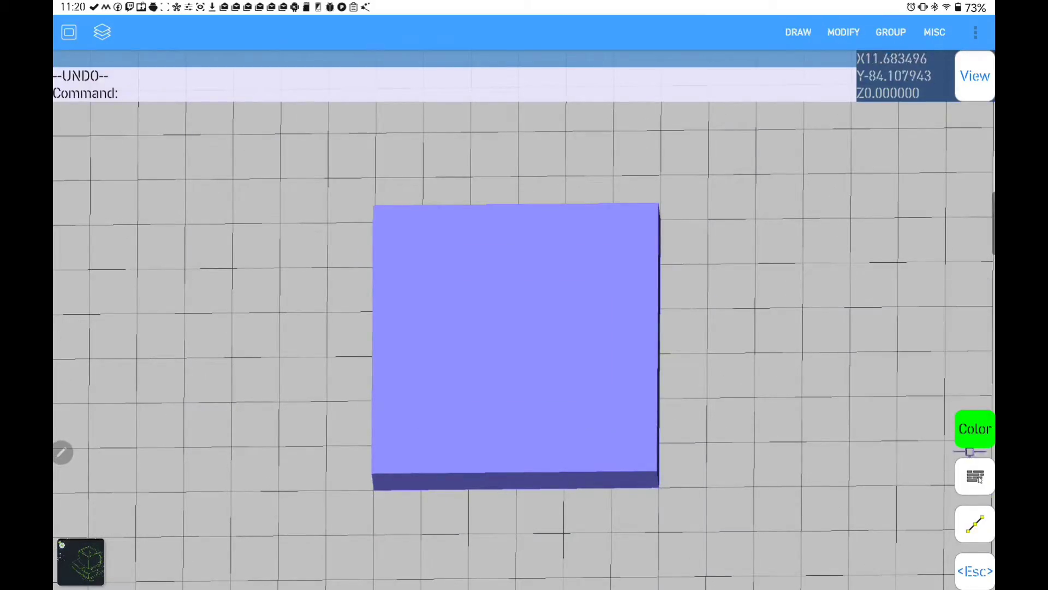
- Undo the leftover green square outlines in wireframe display
left_click(975, 476)
left_click(891, 296)
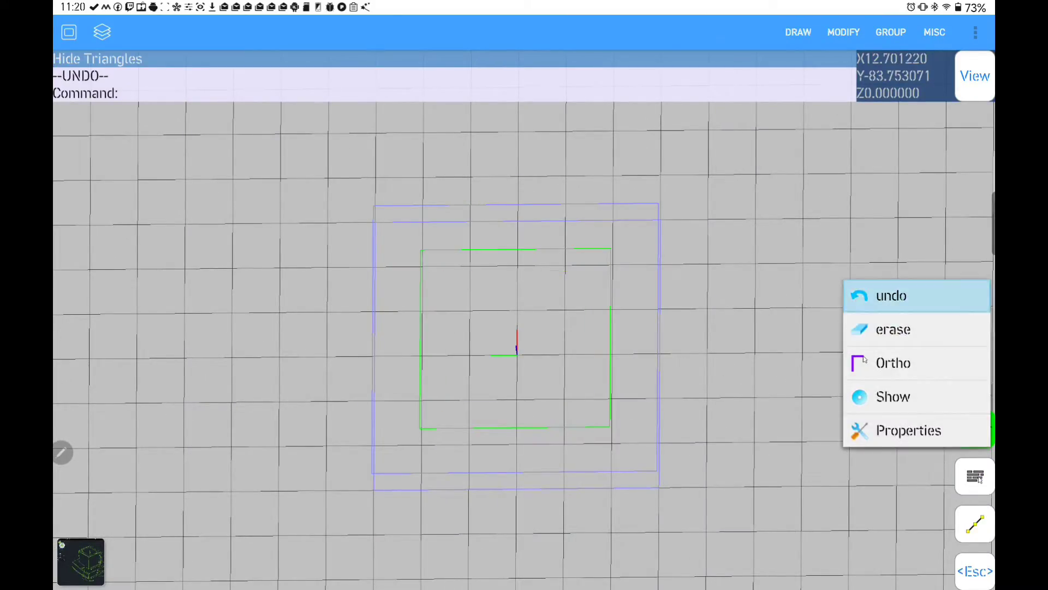
left_click(975, 476)
- Draw a rectangle from -30,30,30 to 30,-30,30, inspect it, and undo it as misplaced
left_click(798, 32)
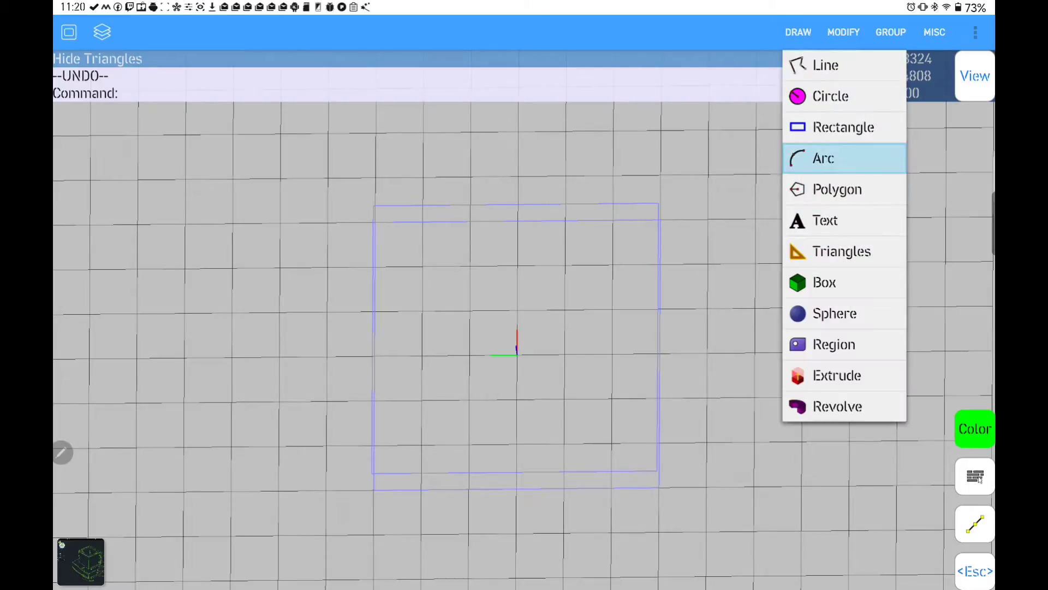
left_click(824, 123)
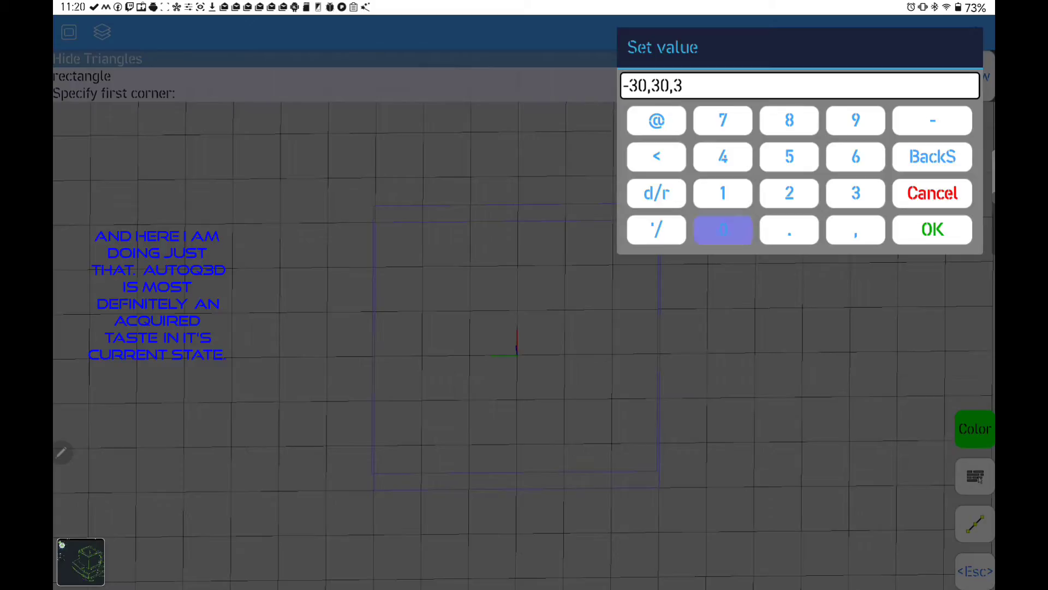
left_click(932, 229)
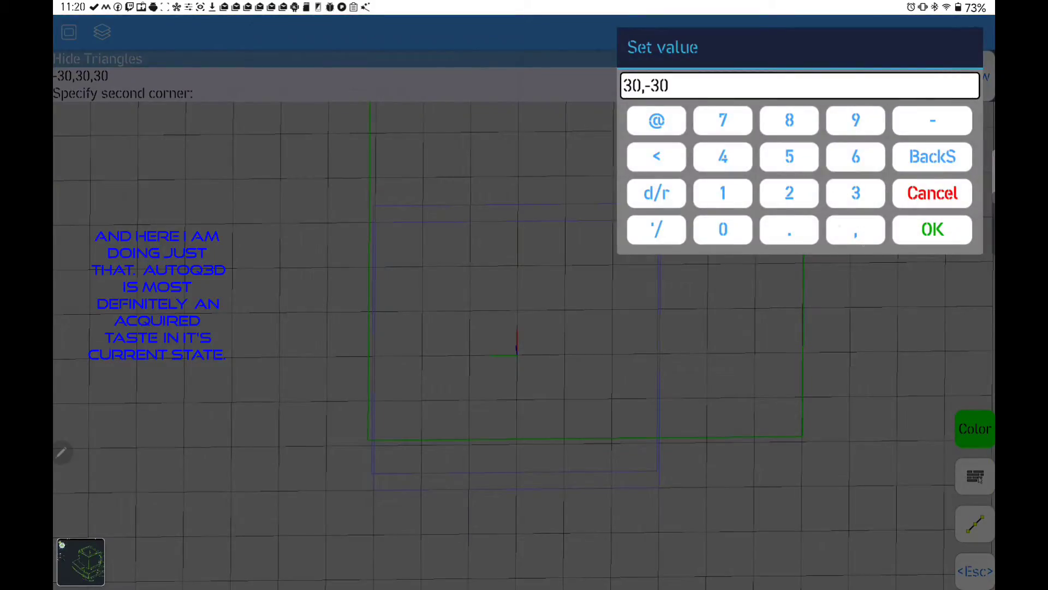
left_click(932, 229)
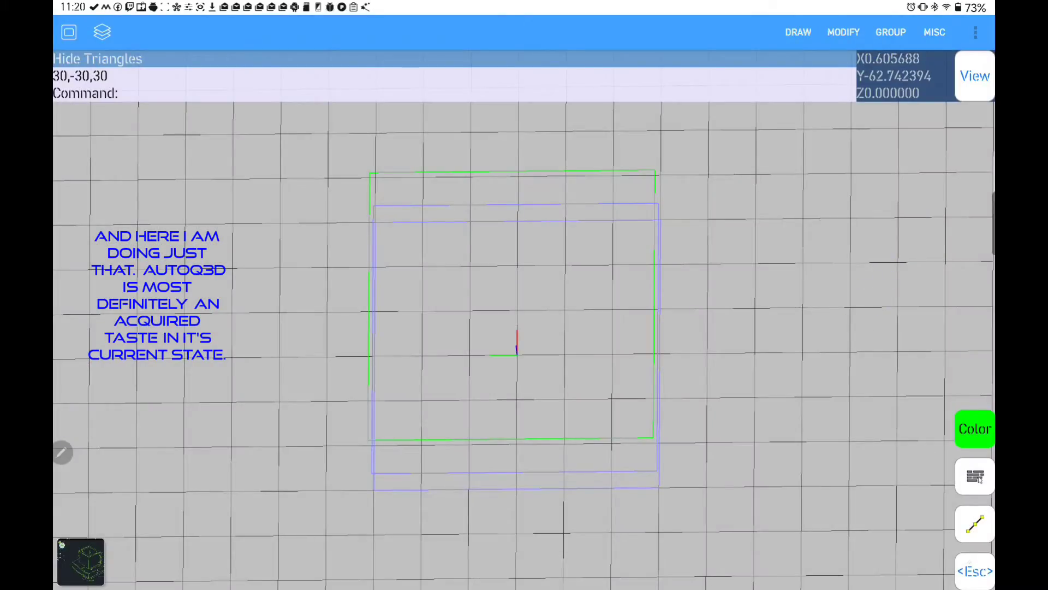
left_click(975, 75)
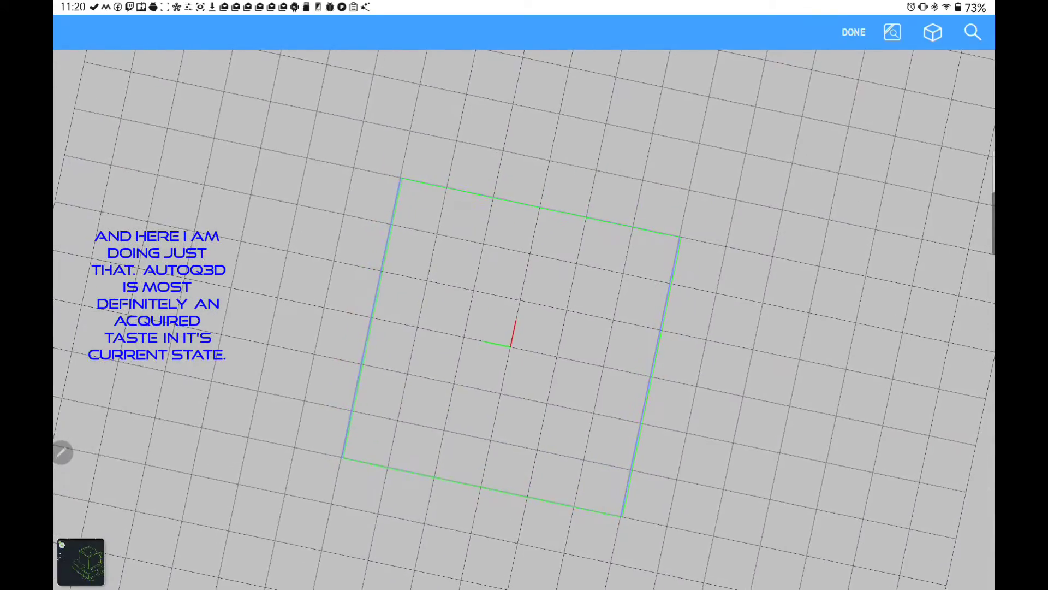
left_click_drag(546, 328, 601, 355)
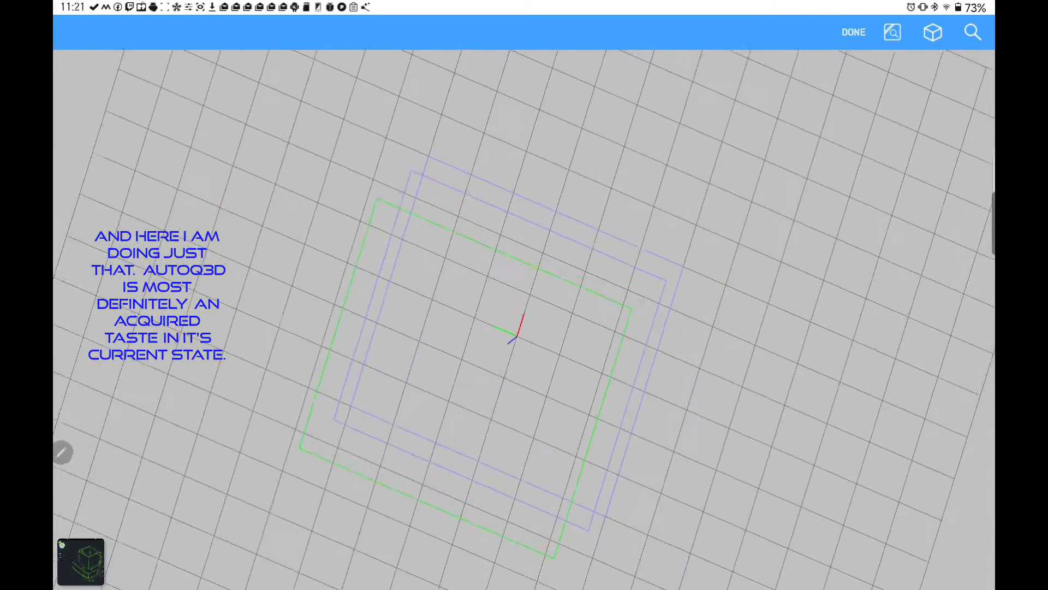
left_click(853, 32)
left_click(885, 294)
- Draw the outer square from -20,20,30 to 20,-20,30 using Set value
left_click(786, 33)
left_click(865, 106)
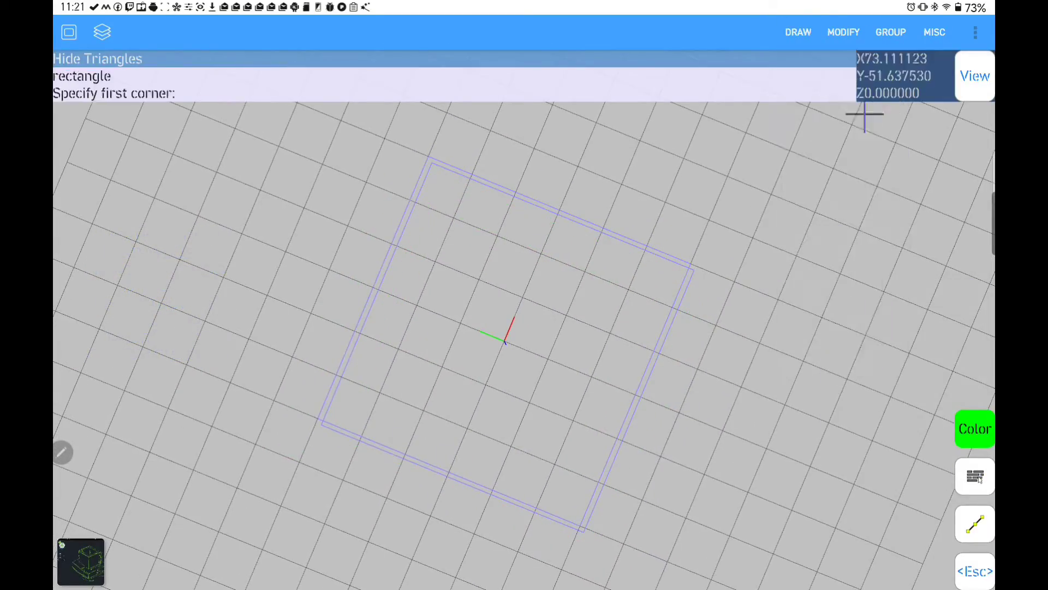
left_click(932, 228)
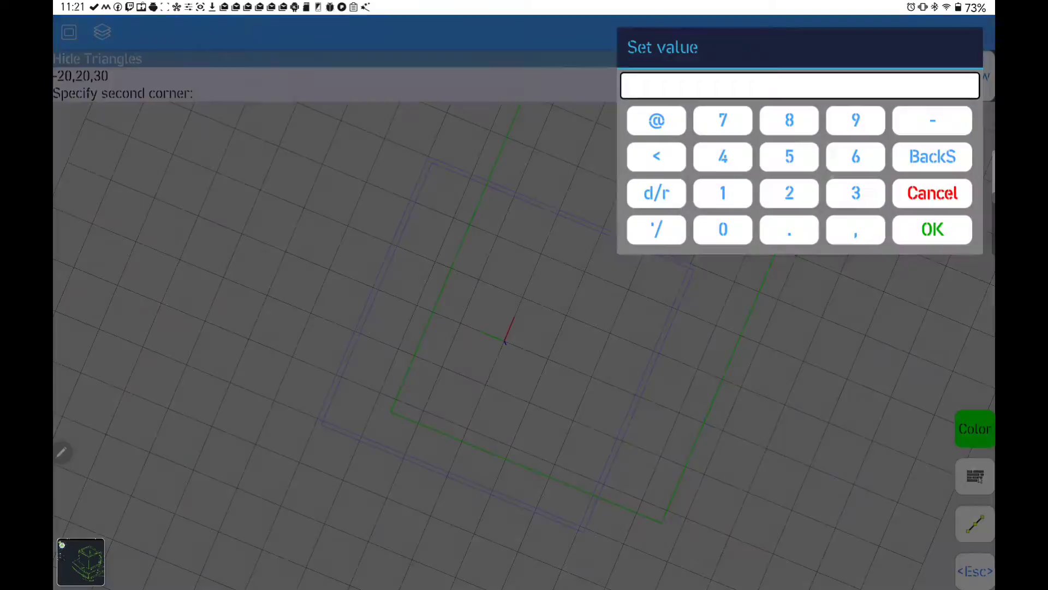
left_click(789, 193)
left_click(722, 229)
left_click(856, 193)
left_click(723, 229)
left_click(933, 229)
- Draw the inner square from -15,15,30 to 15,-15,30
left_click(798, 31)
left_click(842, 126)
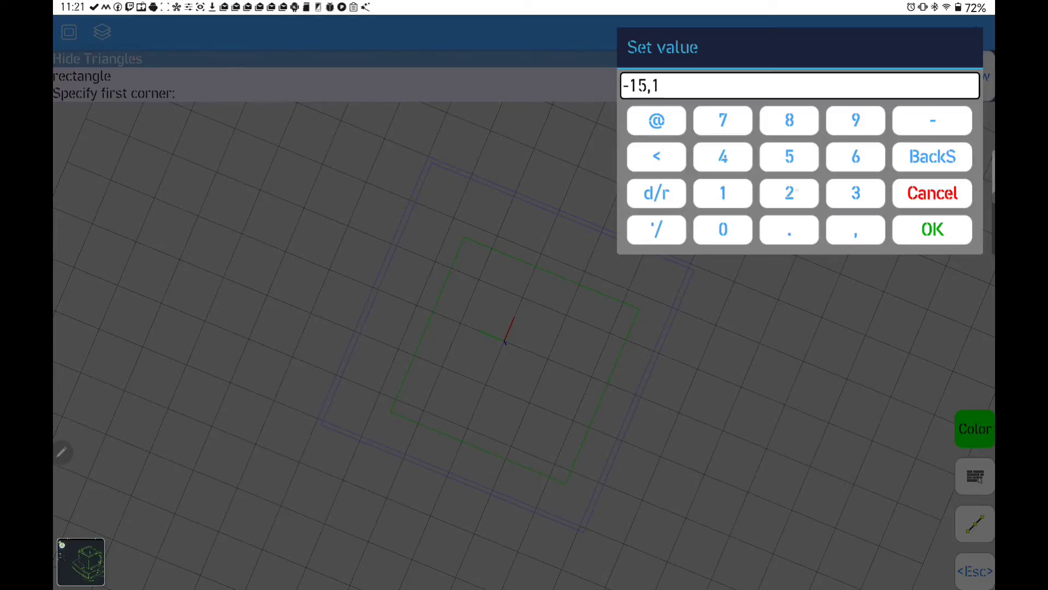
left_click(933, 228)
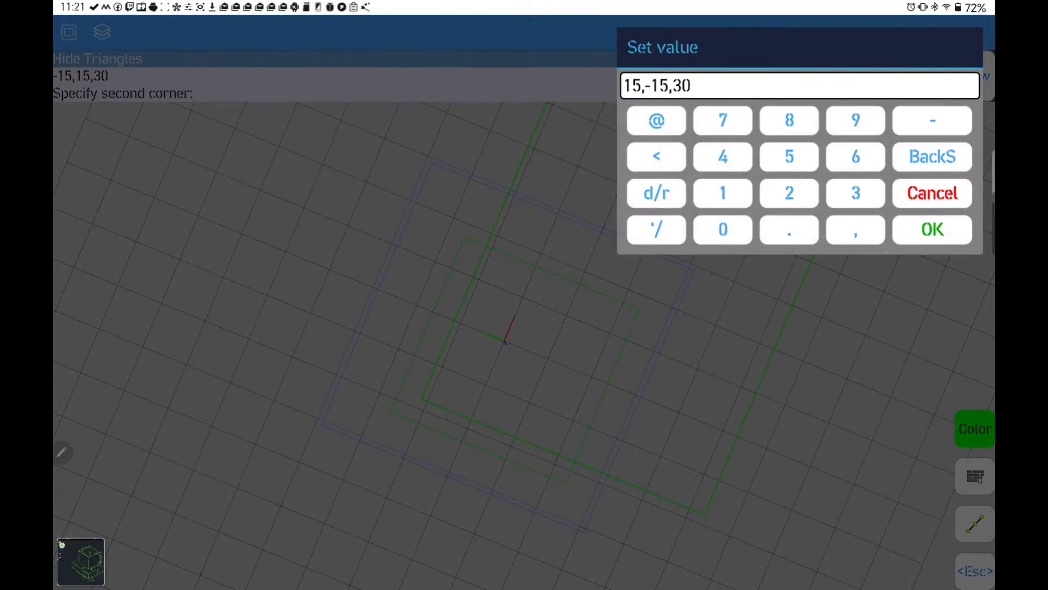
left_click(932, 229)
left_click(797, 31)
left_click(835, 344)
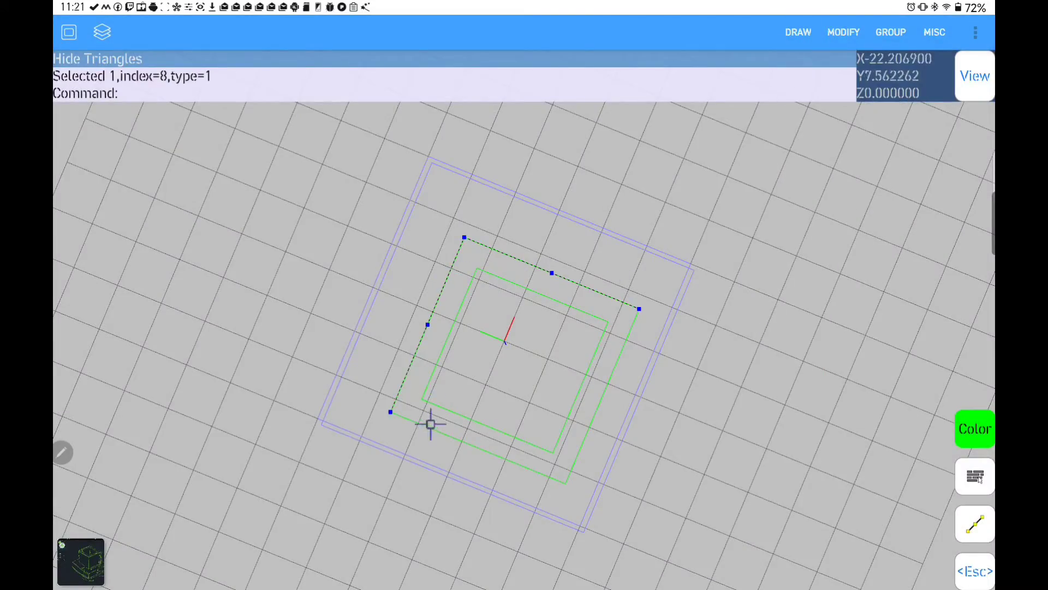
- Create a region from the outer square with the inner square as hole, shown filled
left_click(539, 324)
left_click(797, 31)
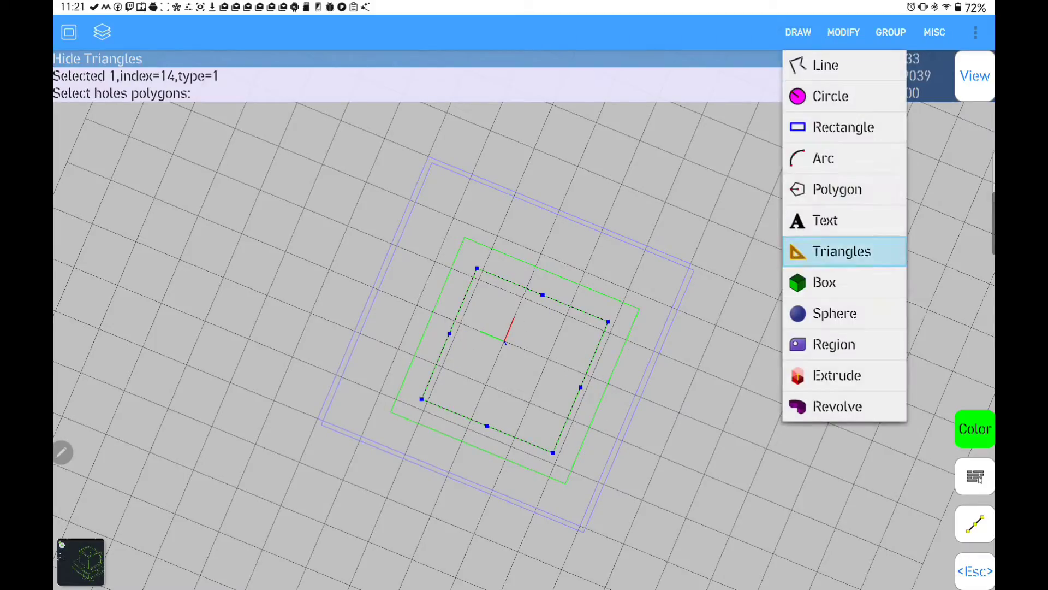
left_click(841, 248)
left_click(975, 475)
left_click(925, 431)
left_click(622, 308)
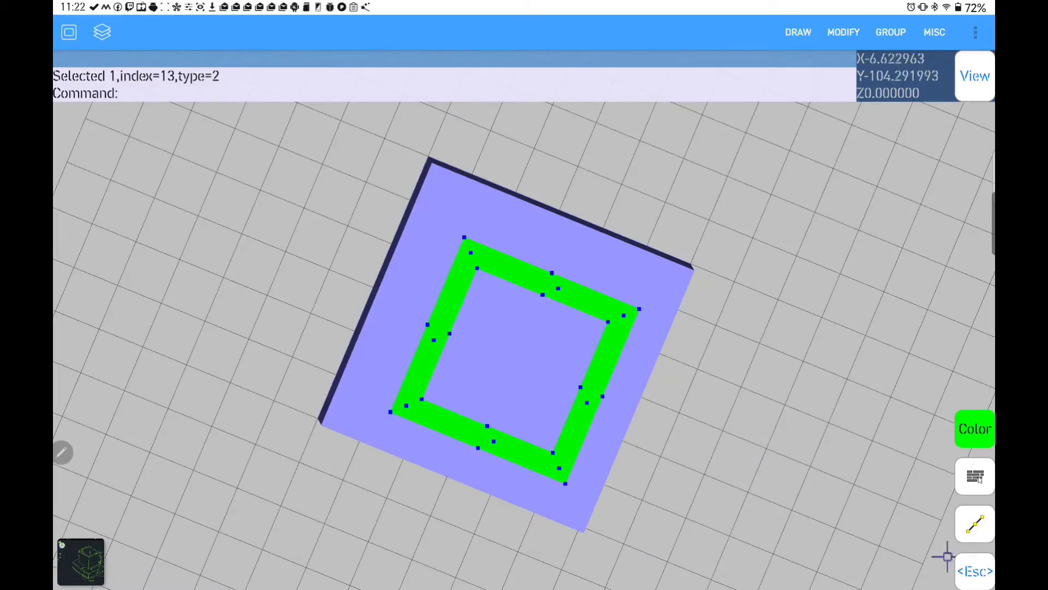
- Extrude the region by -20 to form the hollow square wall
left_click(797, 31)
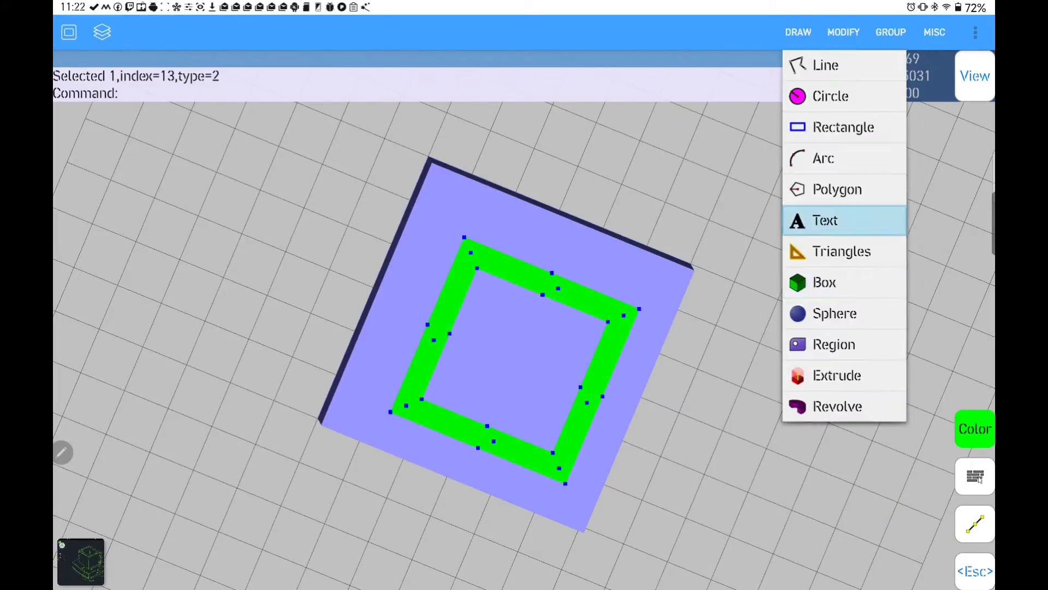
left_click(831, 374)
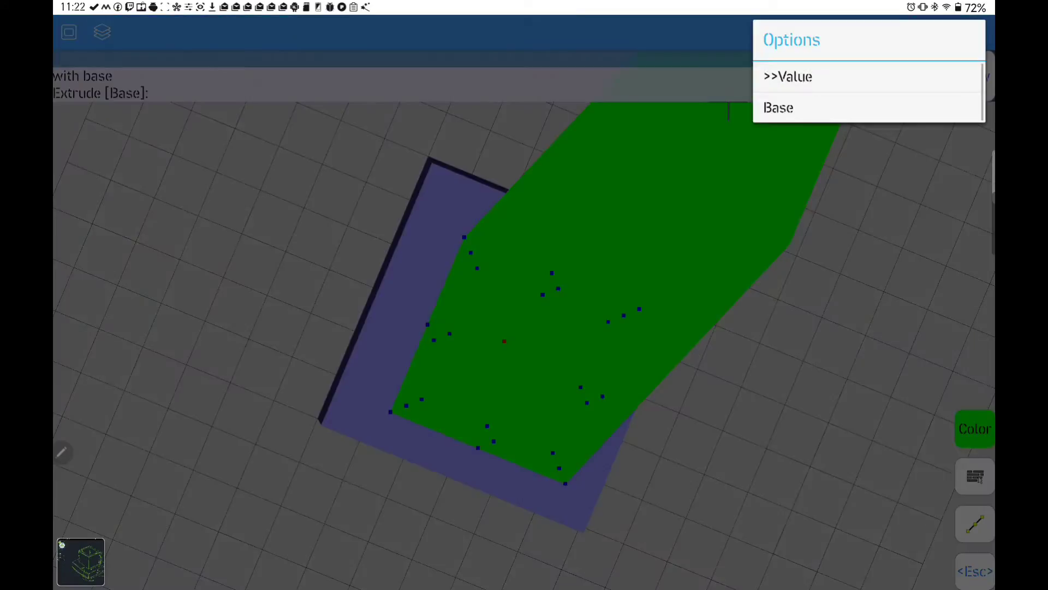
left_click(788, 76)
type("-20")
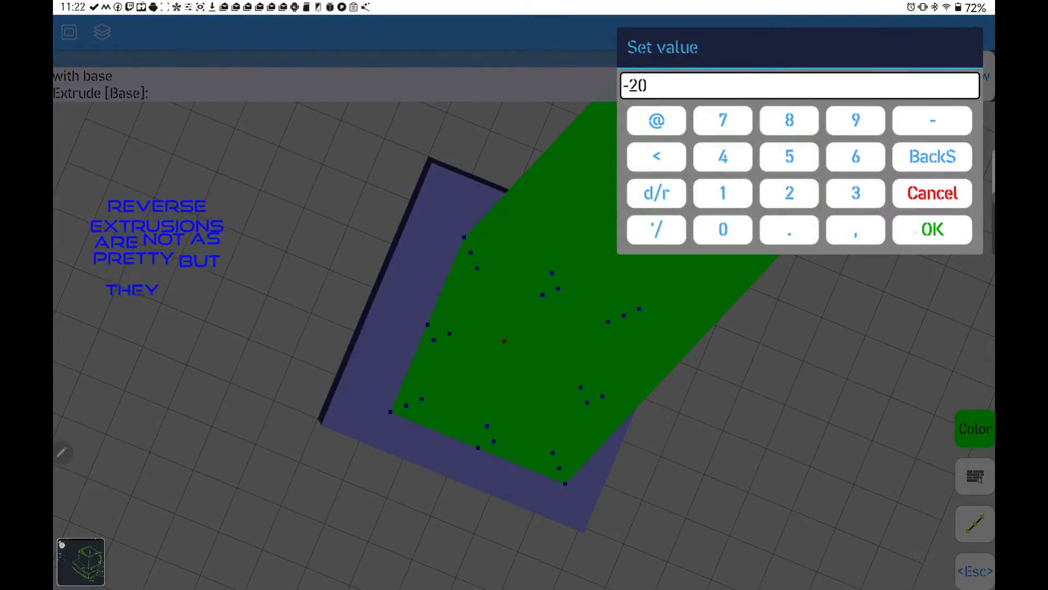
left_click(933, 230)
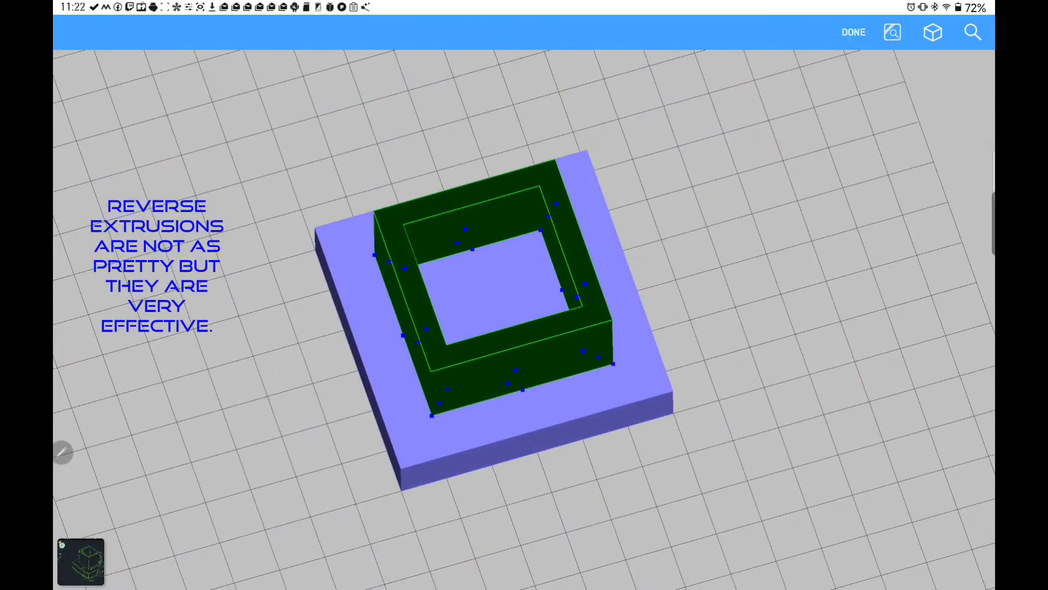
- Open File > Save as from the program menu
left_click(853, 31)
left_click(983, 32)
left_click(928, 66)
left_click(800, 163)
scroll(857, 360, "down", 10)
- Save the model as Cube_Stand.3dq in the Three D Objects/3dq folder
left_click(788, 351)
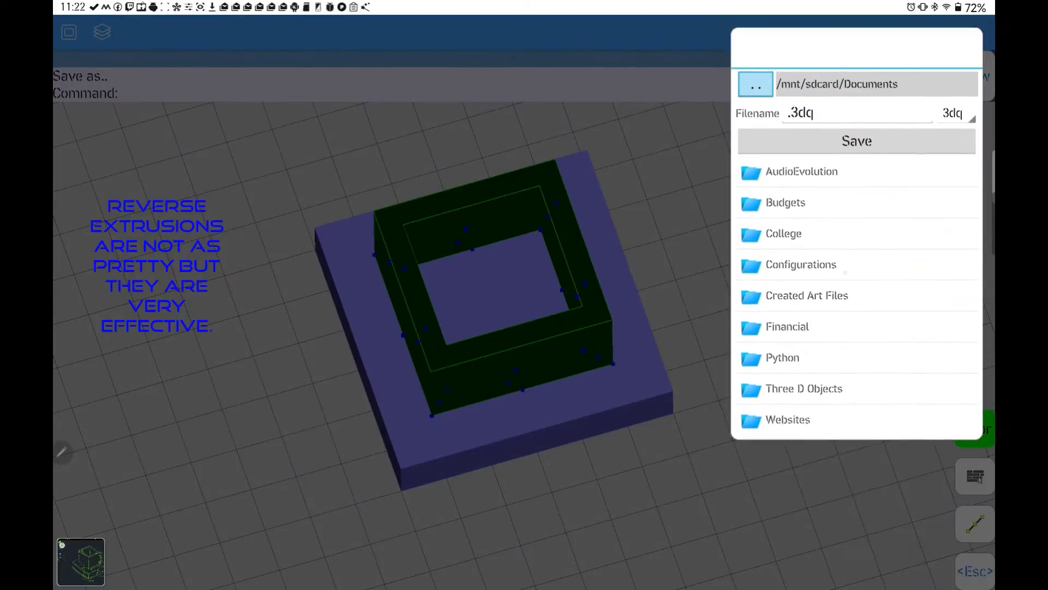
left_click(786, 388)
left_click(792, 158)
left_click(802, 100)
type("Cube_Stand")
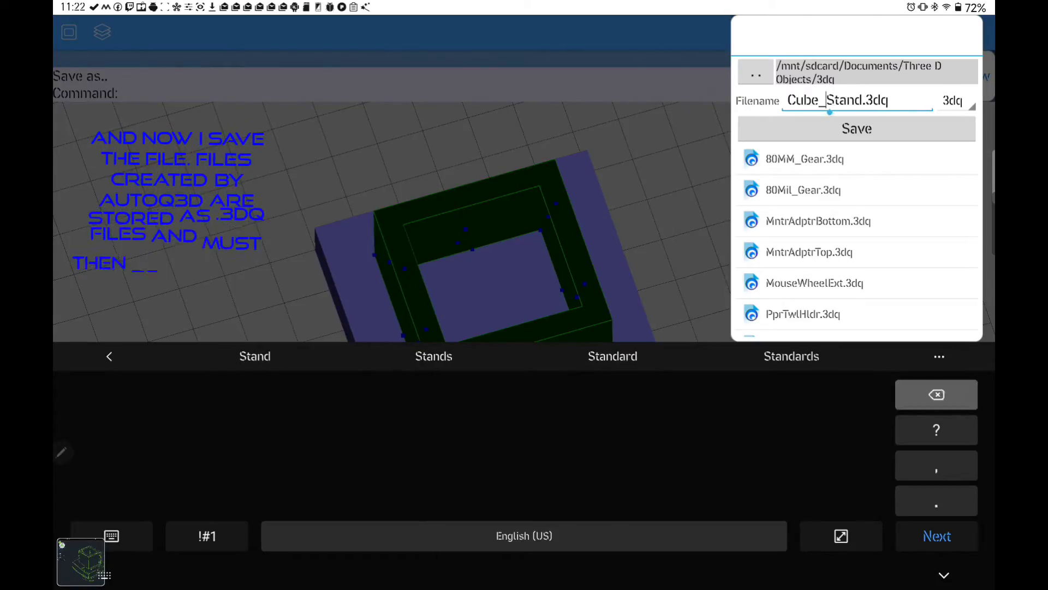
left_click(857, 129)
- Save a second copy into Three D Objects/stl, correcting the filename to Cube_Stand
left_click(975, 32)
left_click(928, 65)
left_click(800, 163)
scroll(857, 361, "down", 5)
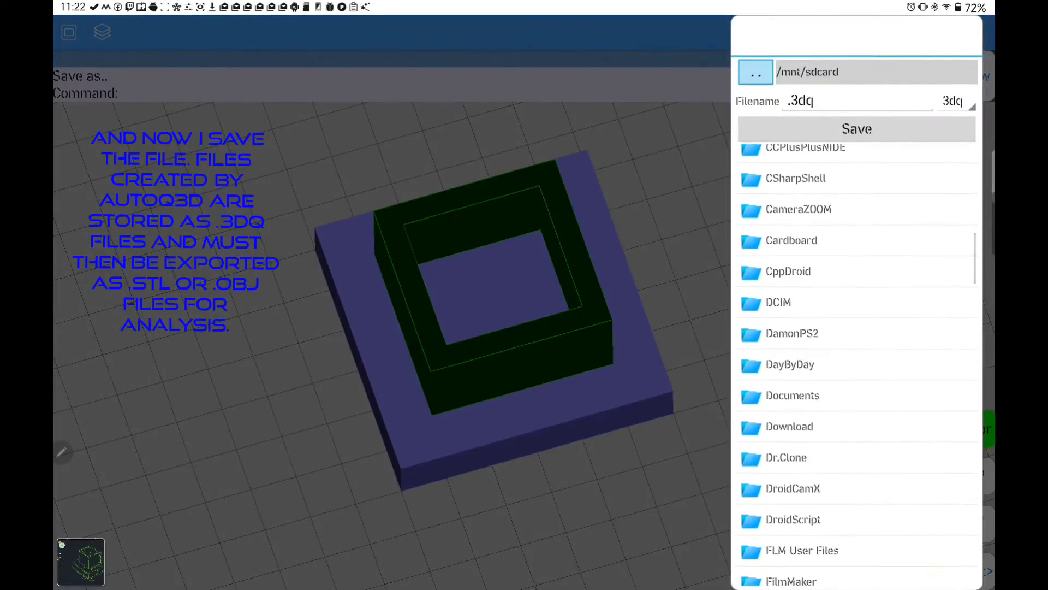
left_click(795, 402)
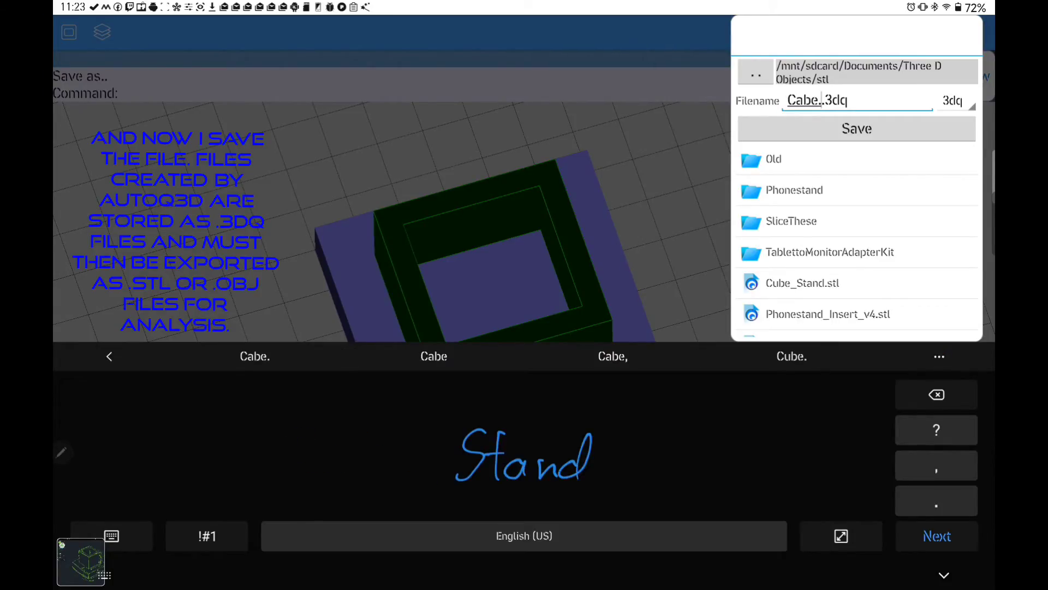
left_click(207, 536)
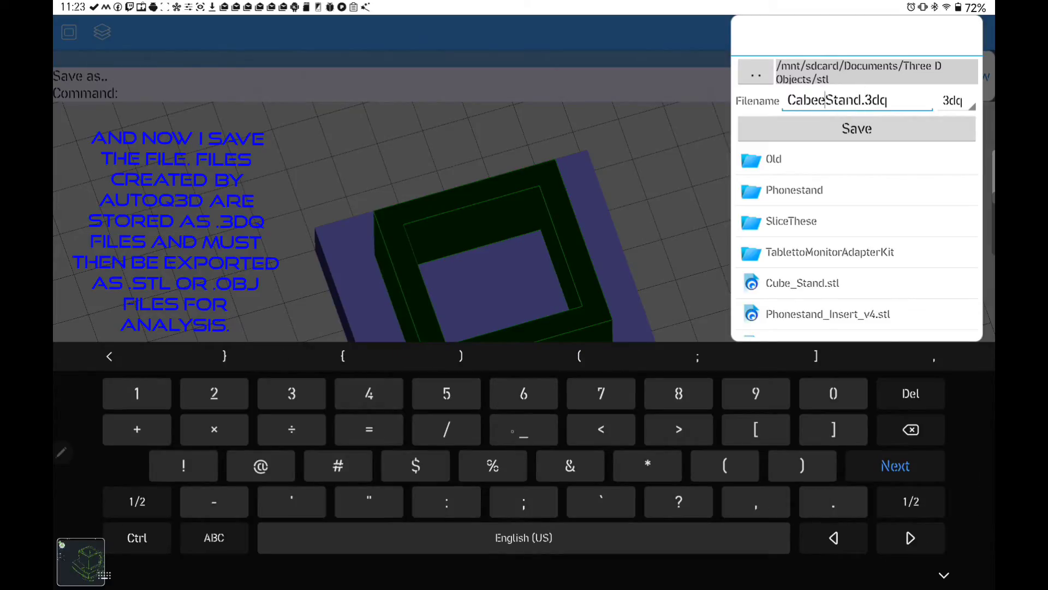
key("BackSpace")
key("BackSpace")
type("_")
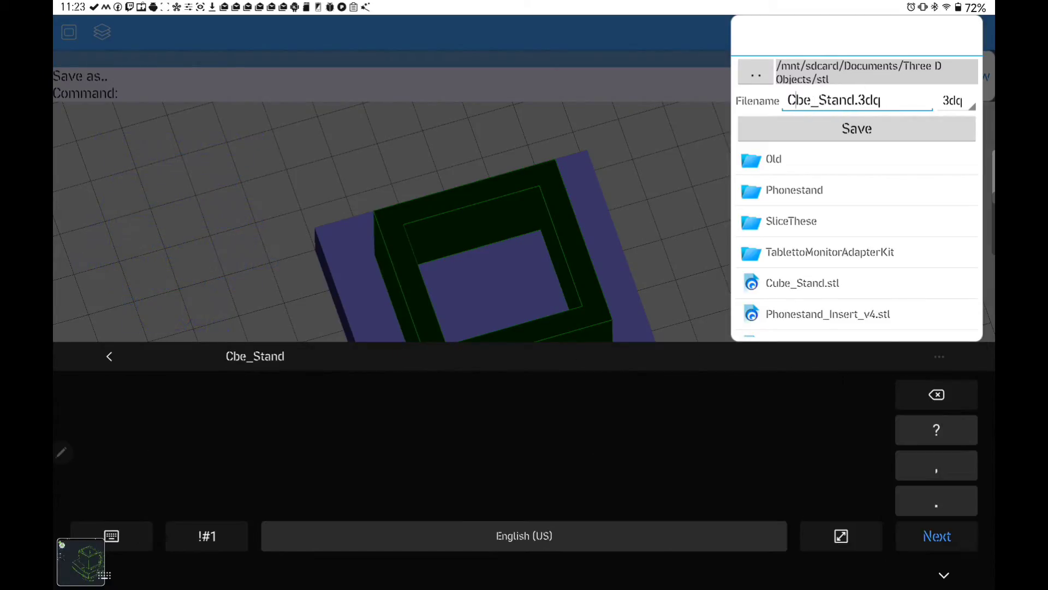
type("u")
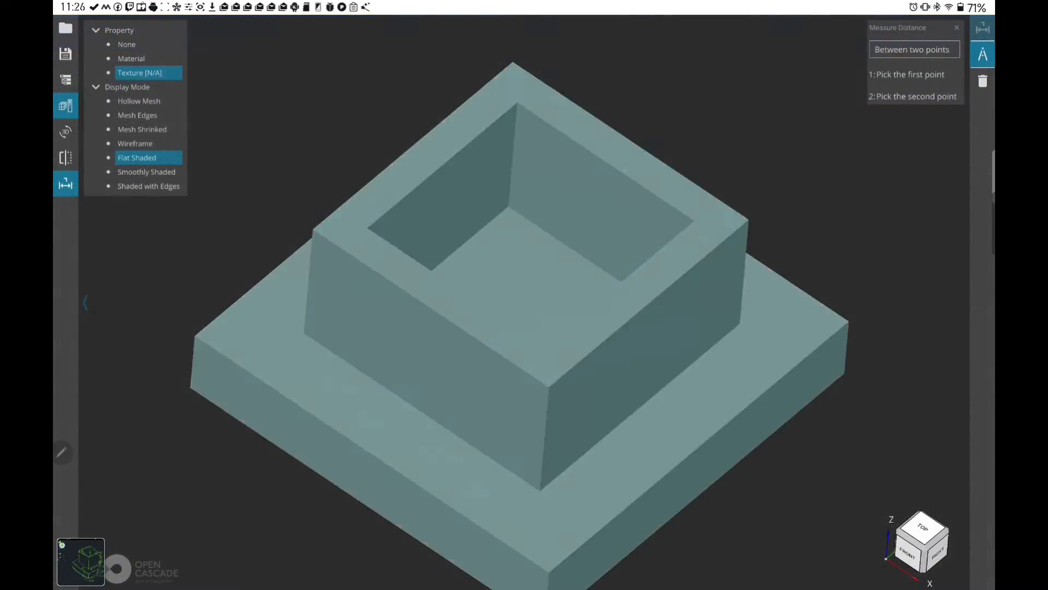
- Measure the 4.861 distance on the wall, then the front vertical edge
left_click(623, 174)
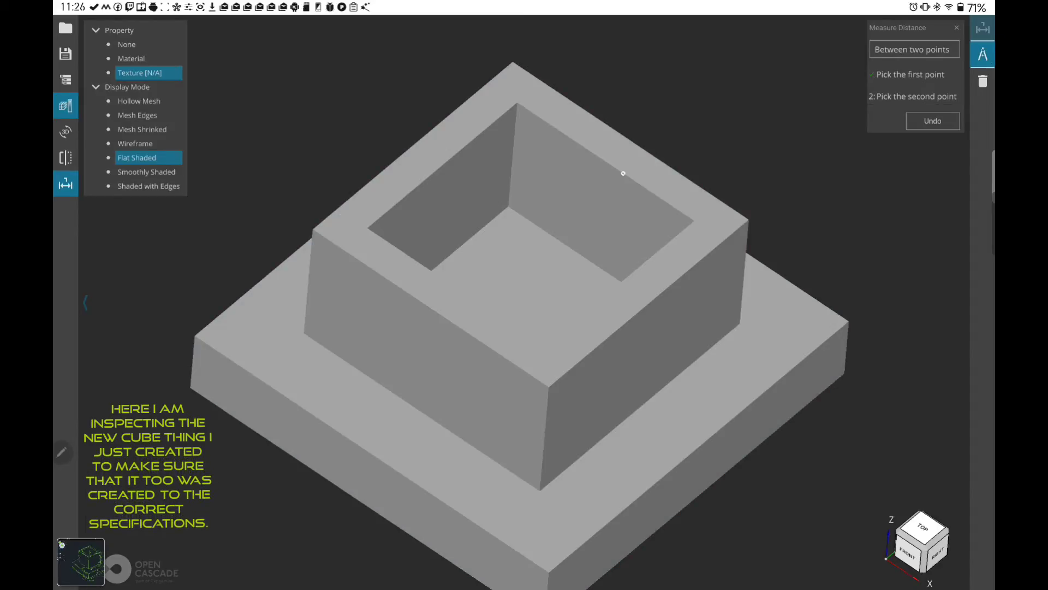
left_click(647, 152)
left_click(880, 145)
left_click(551, 380)
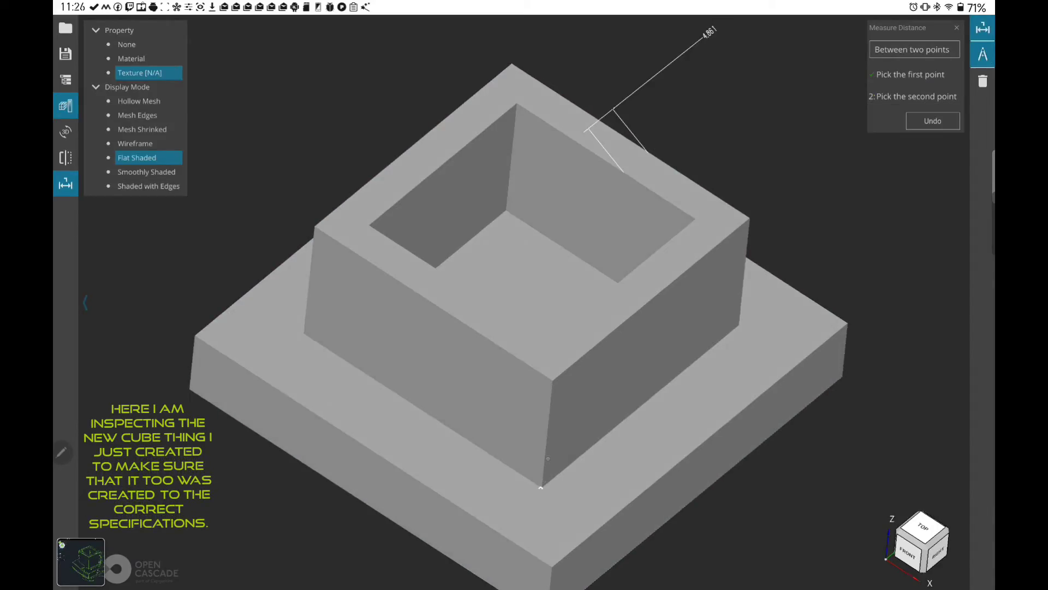
left_click(540, 487)
left_click(880, 141)
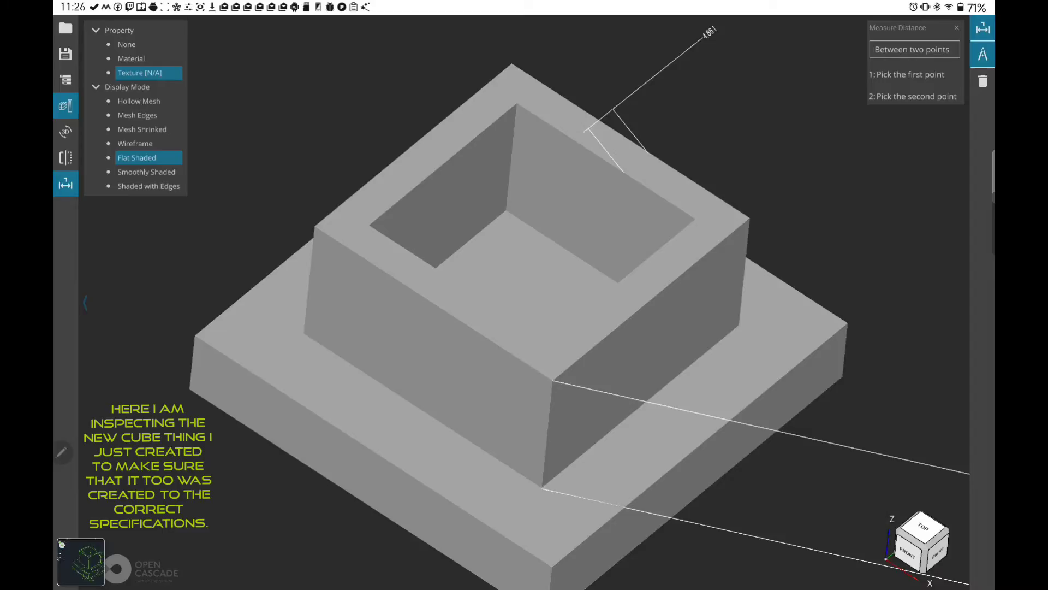
- Place the 39.718 dimension, measure the base's left edges, and orbit to the right
left_click(870, 142)
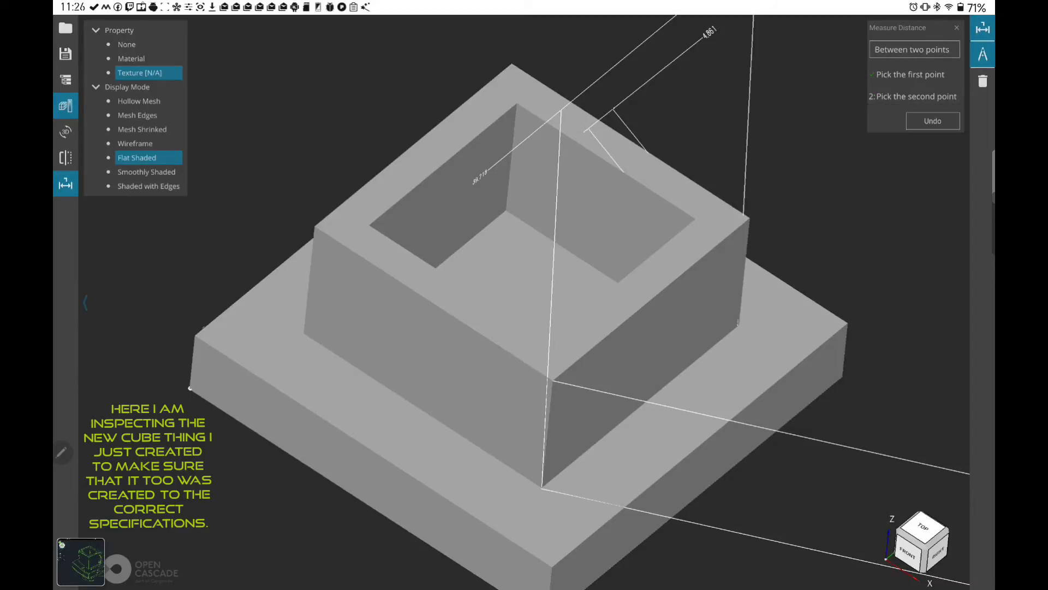
left_click(871, 142)
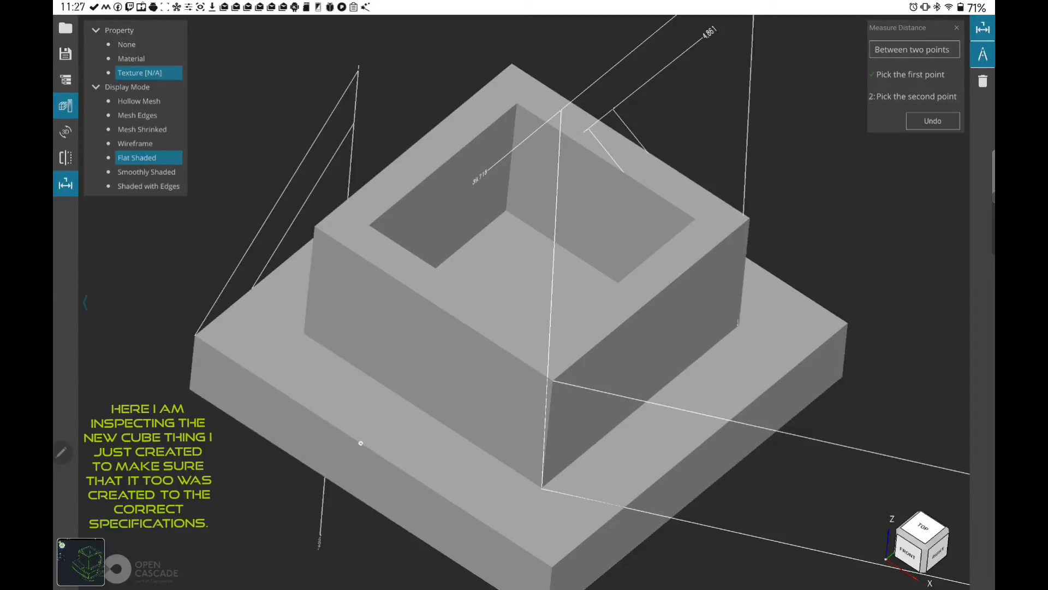
left_click(870, 142)
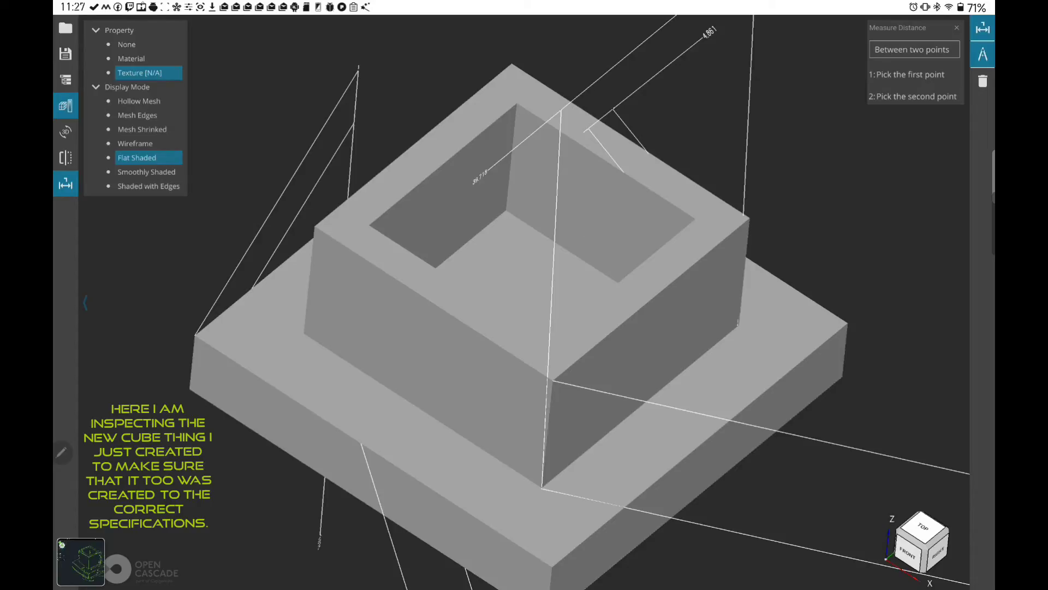
scroll(524, 306, "down", 5)
mouse_move(492, 328)
left_mouse_down()
mouse_move(561, 316)
mouse_move(508, 284)
left_mouse_up()
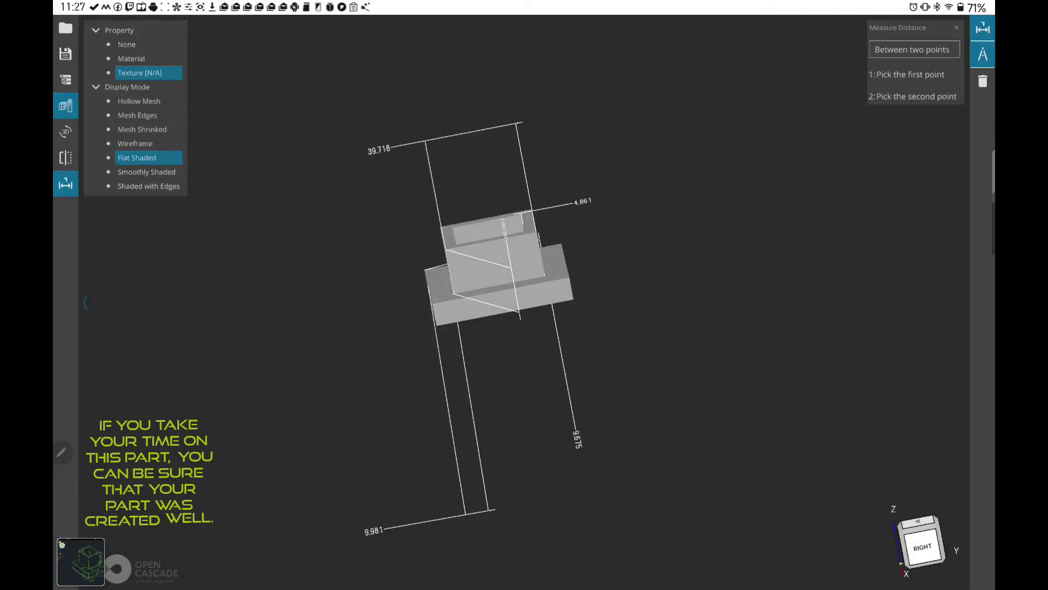